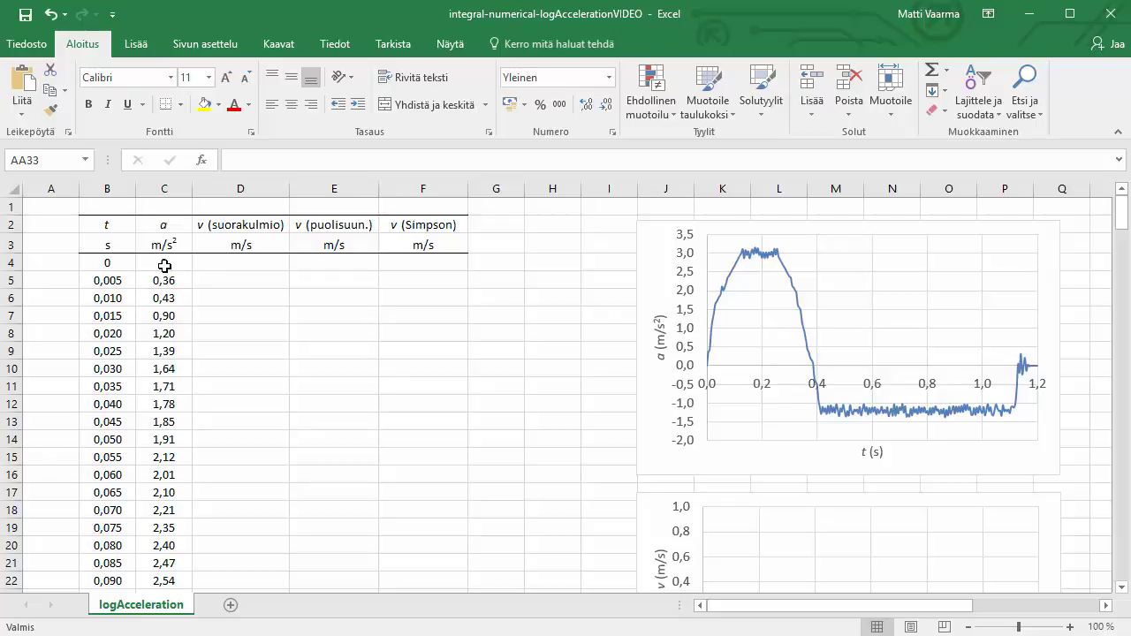
# - Set the starting velocity of the v (suorakulmio) column, cell D4, to 0
pyautogui.click(250, 264)
pyautogui.write('0')
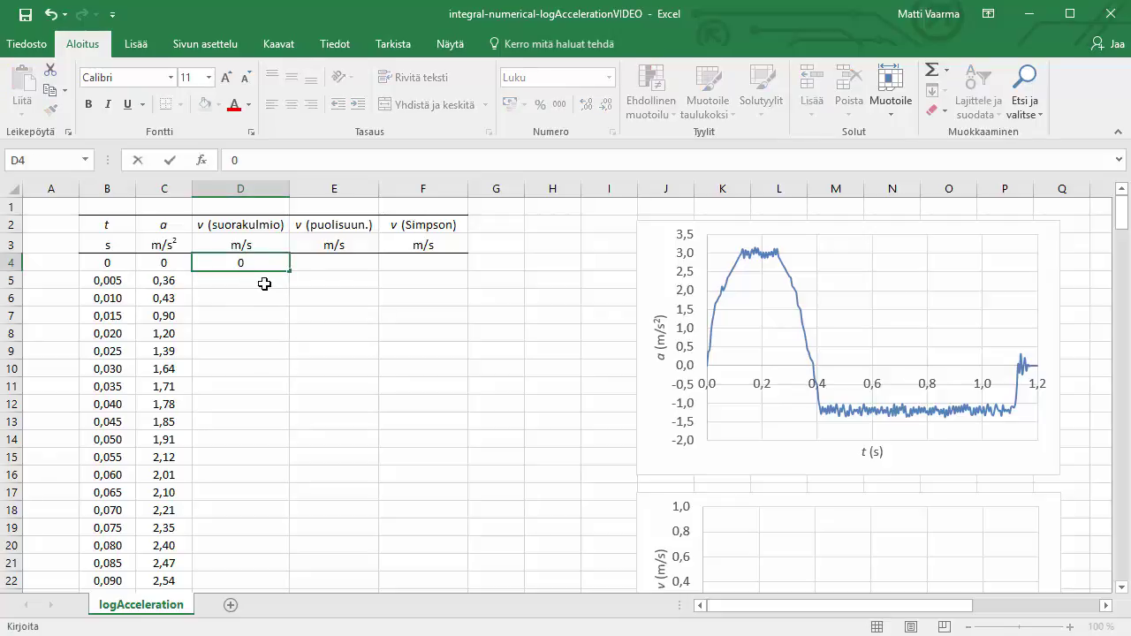
pyautogui.press('Return')
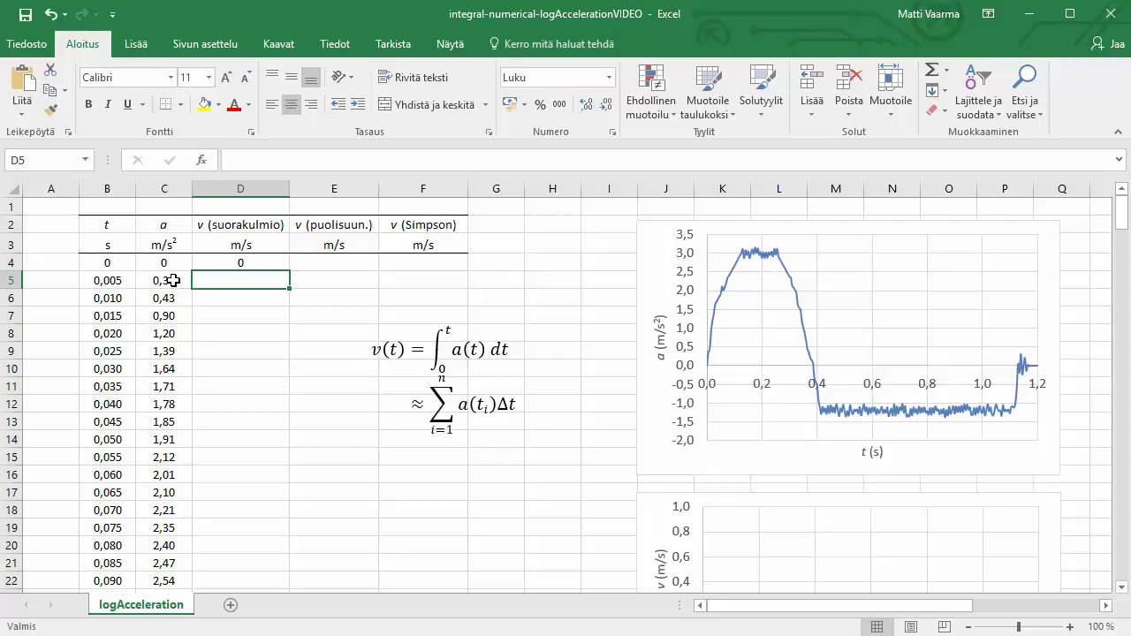
# - Enter the rectangle-rule formula =C5*0,005 + D4 in cell D5
pyautogui.click(248, 164)
pyautogui.write('=')
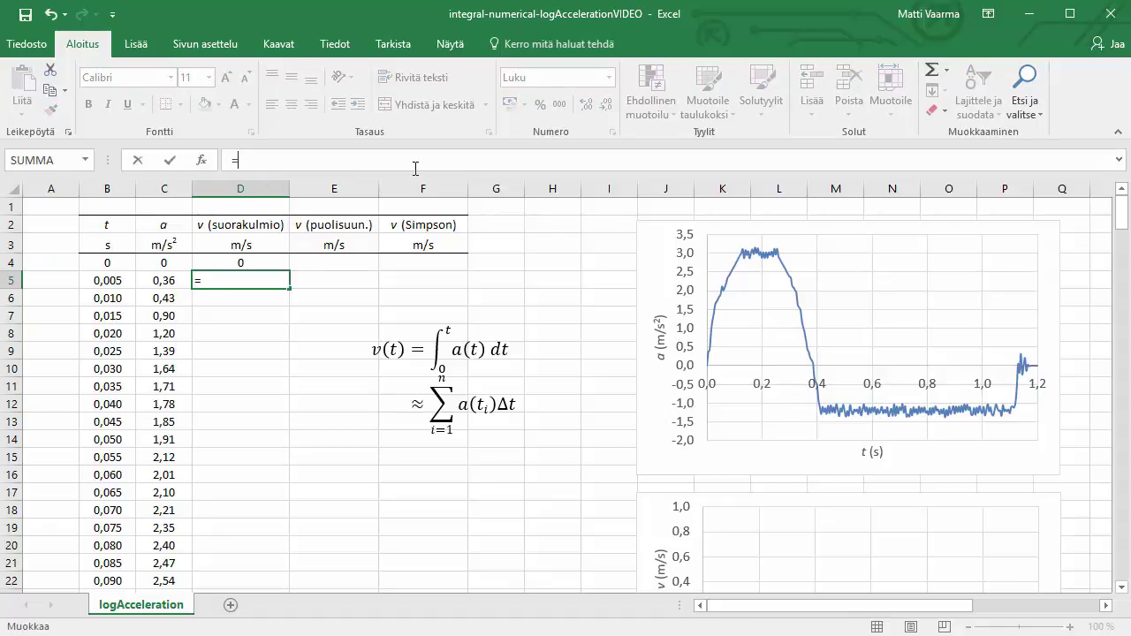
pyautogui.write('C5')
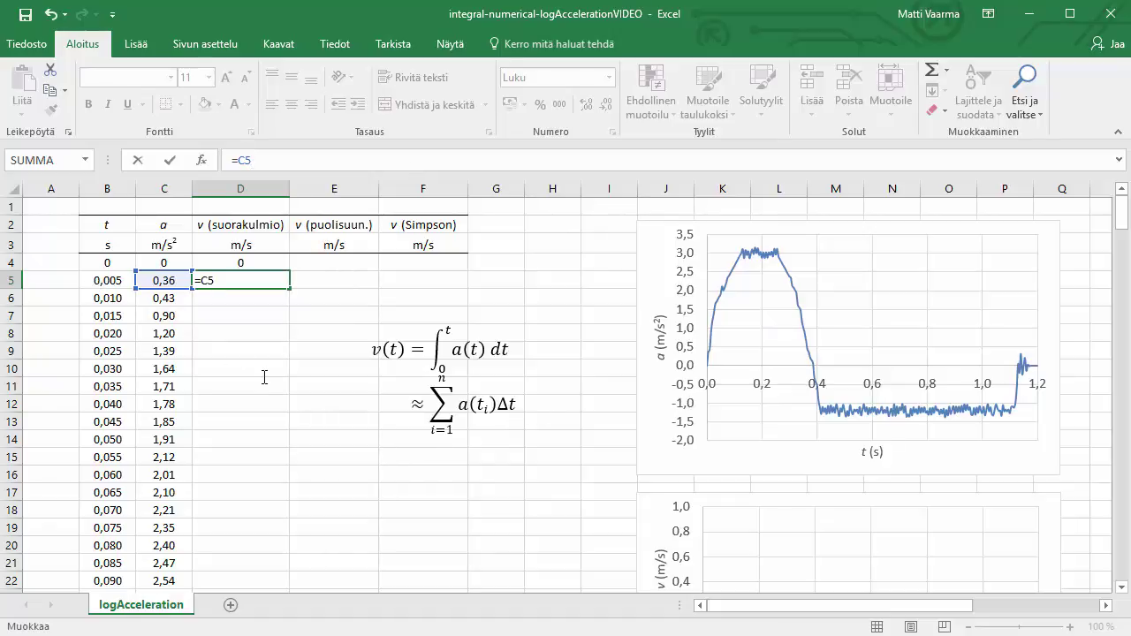
pyautogui.write('*0,005')
pyautogui.write('+ D4')
pyautogui.press('Return')
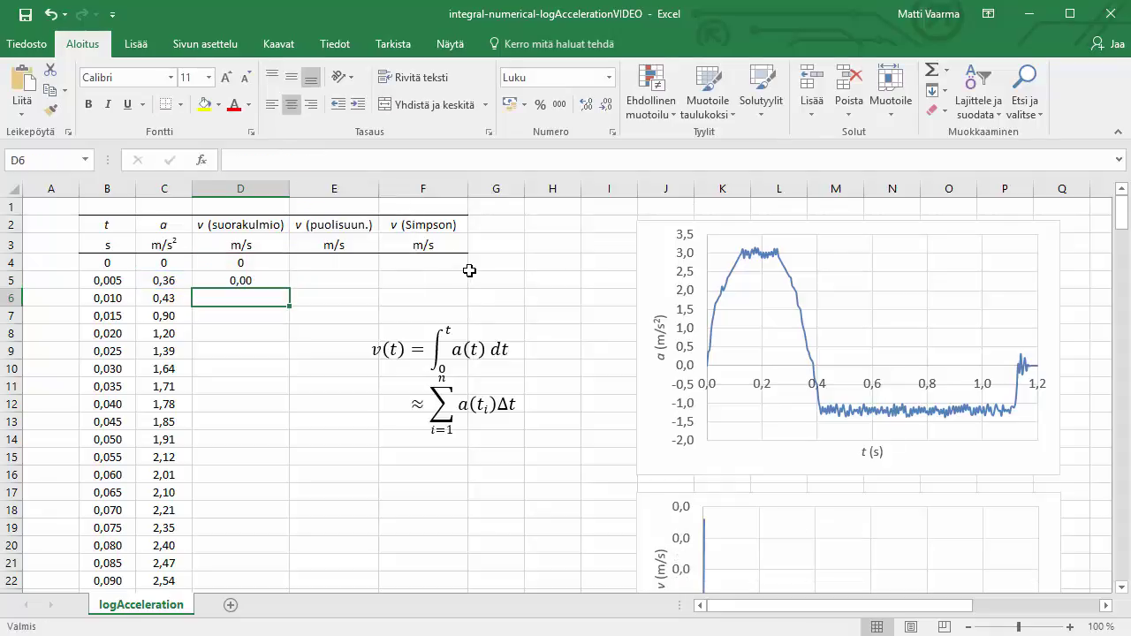
# - Fill the D5 formula down to D19 and inspect the copied formula in D16
pyautogui.click(236, 282)
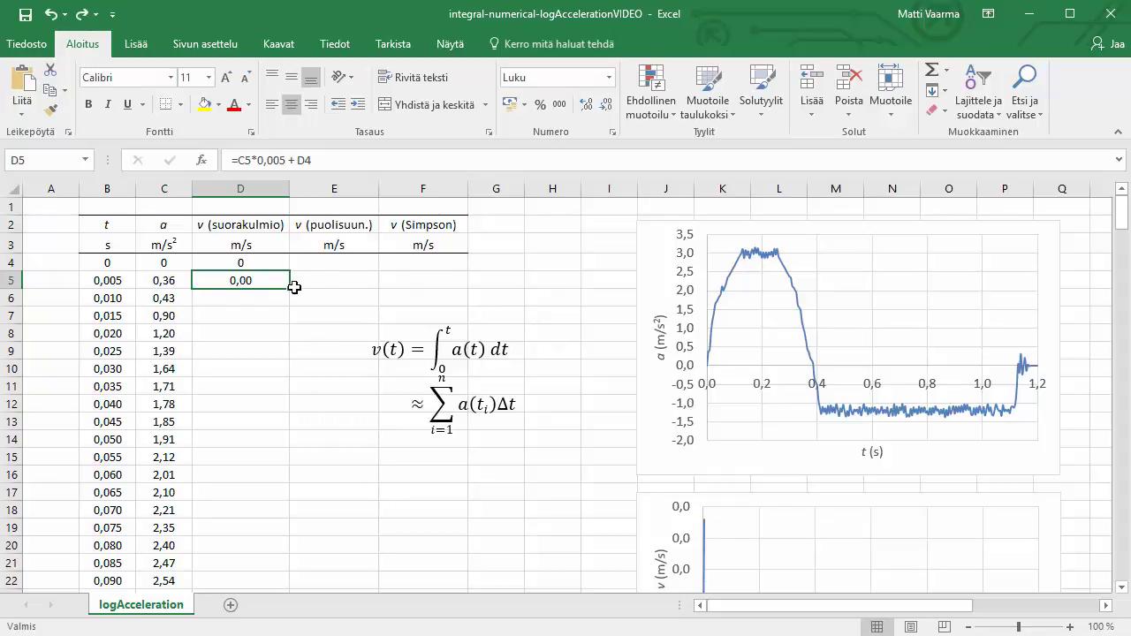
pyautogui.moveTo(290, 289); pyautogui.dragTo(292, 536)
pyautogui.click(253, 475)
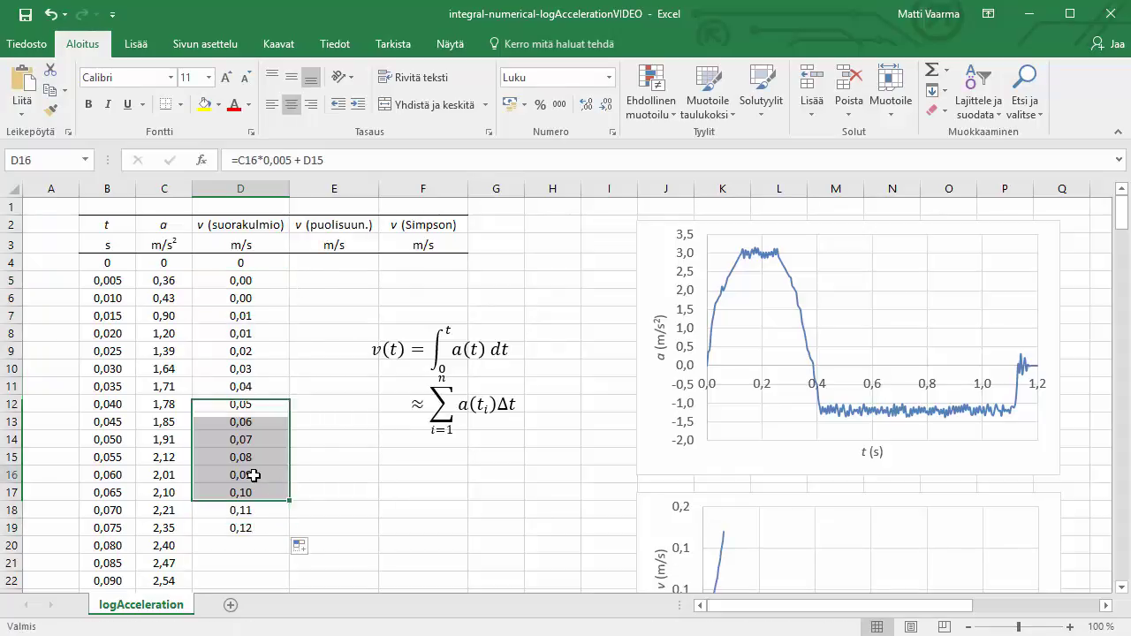
pyautogui.doubleClick(254, 476)
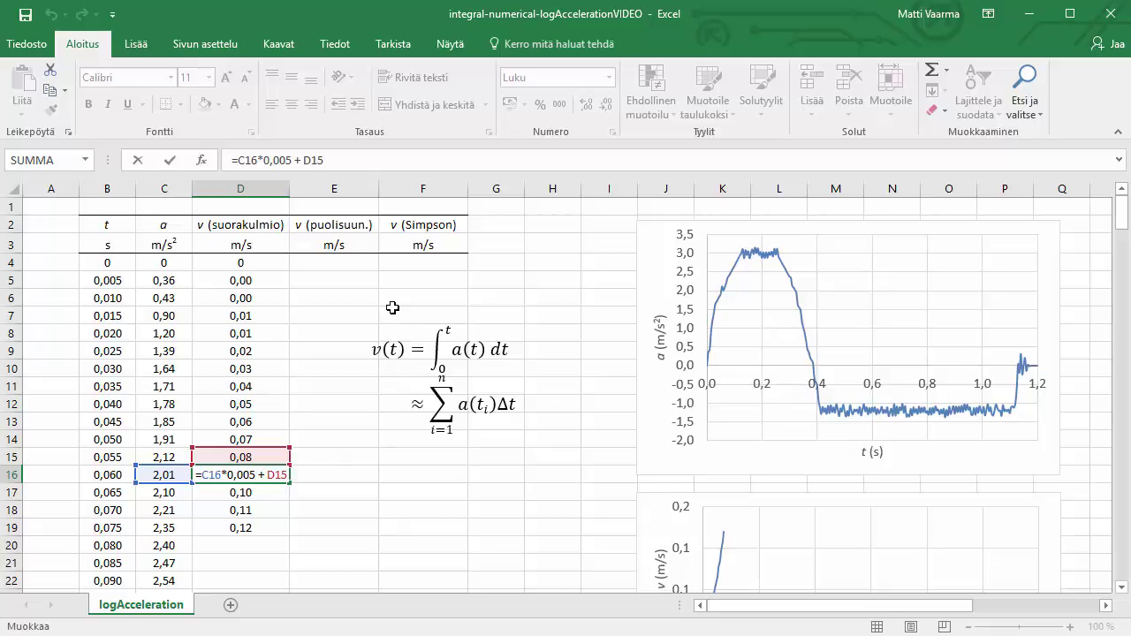
pyautogui.press('Return')
# - Extend the v (suorakulmio) formula from D19 down to row 244 and view the resulting velocity chart
pyautogui.click(257, 529)
pyautogui.moveTo(289, 535); pyautogui.dragTo(260, 567)
pyautogui.click(892, 543)
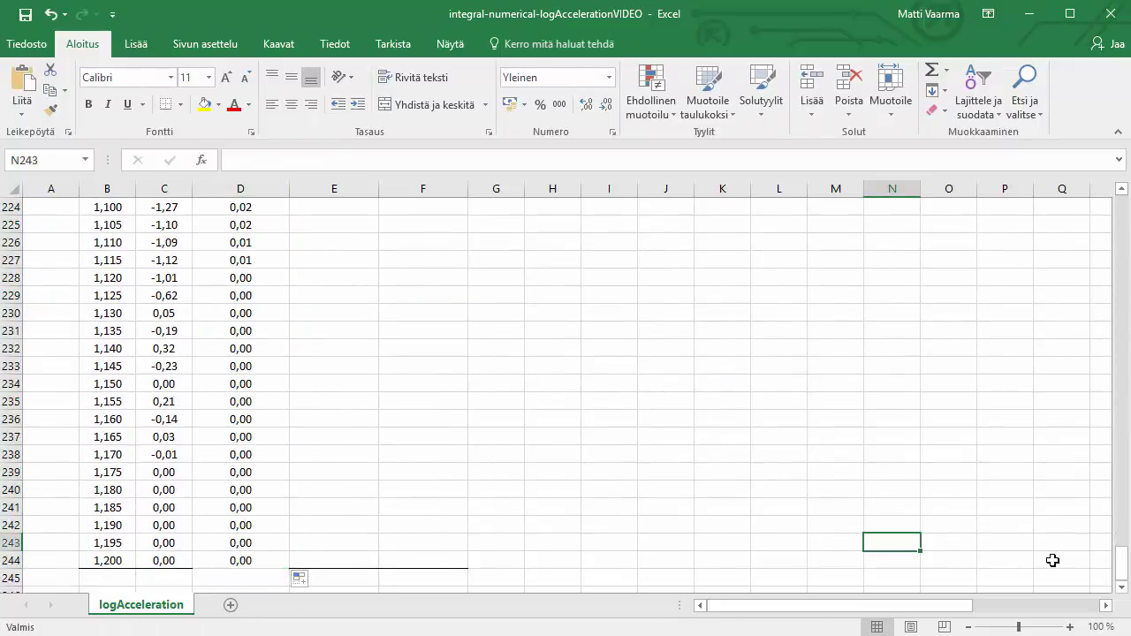
pyautogui.moveTo(1123, 566); pyautogui.dragTo(1123, 207)
pyautogui.click(539, 469)
pyautogui.scroll(-2, 560, 470)
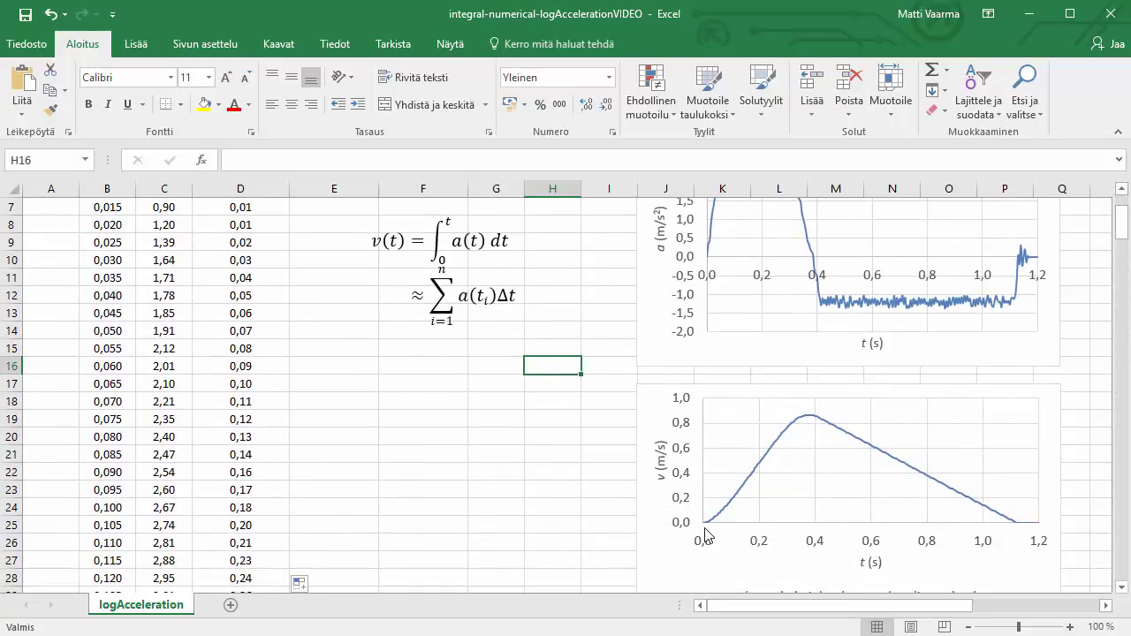
pyautogui.moveTo(707, 532)
pyautogui.scroll(2, 331, 473)
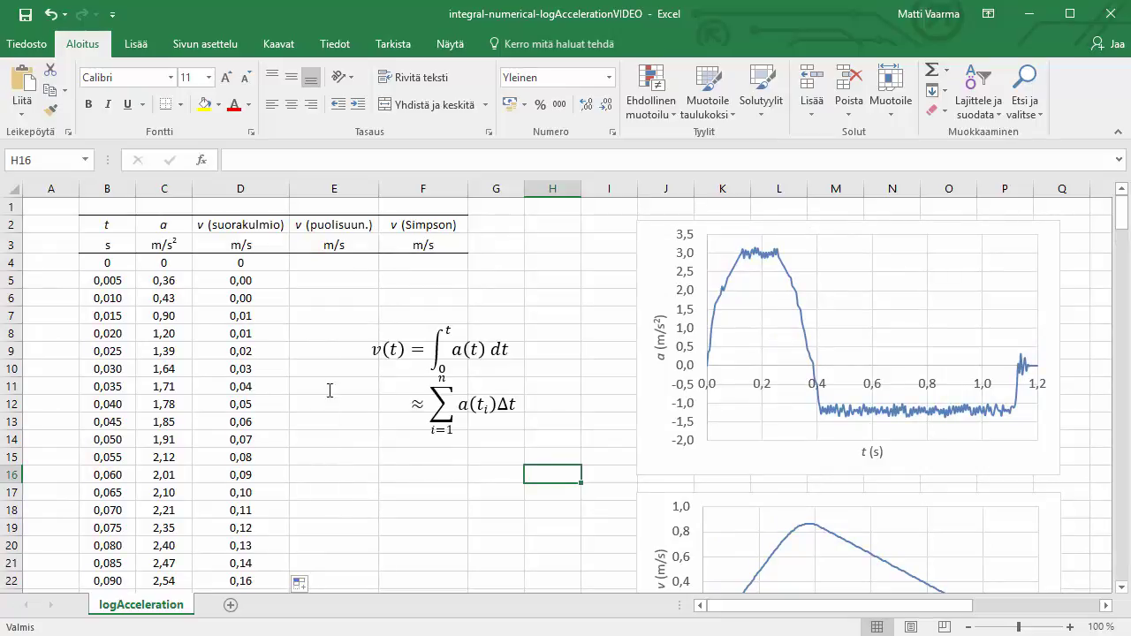
# - Set the starting velocity of the v (puolisuun.) column, cell E4, to 0
pyautogui.click(348, 264)
pyautogui.write('0')
pyautogui.click(433, 274)
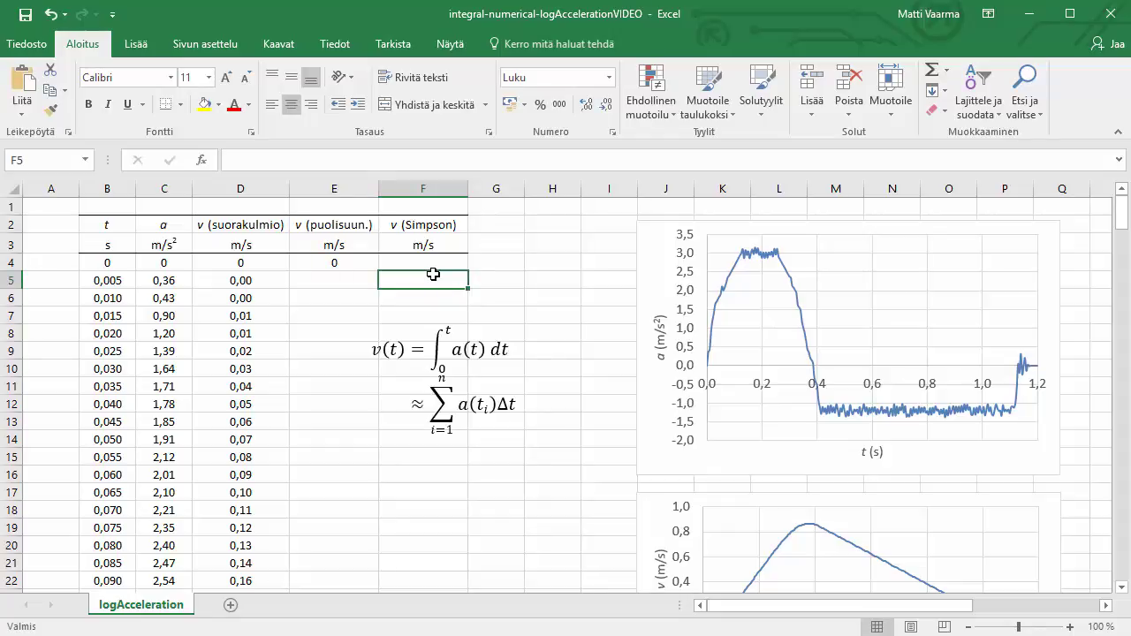
# - Replace the rectangle-rule equation beside the table with the trapezoid-rule equation kept further along the sheet, placing it around rows 11 to 18
pyautogui.click(419, 326)
pyautogui.click(412, 322)
pyautogui.press('Delete')
pyautogui.moveTo(835, 605); pyautogui.dragTo(557, 622)
pyautogui.click(667, 376)
pyautogui.click(606, 377)
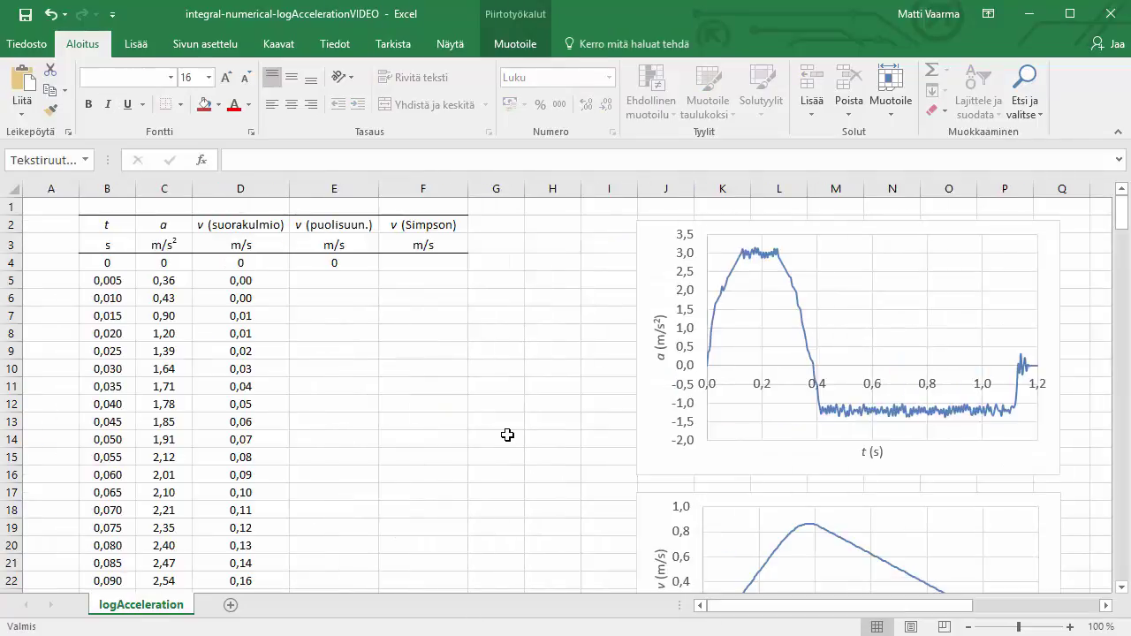
pyautogui.hotkey('ctrl', 'v')
pyautogui.moveTo(606, 434); pyautogui.dragTo(389, 396)
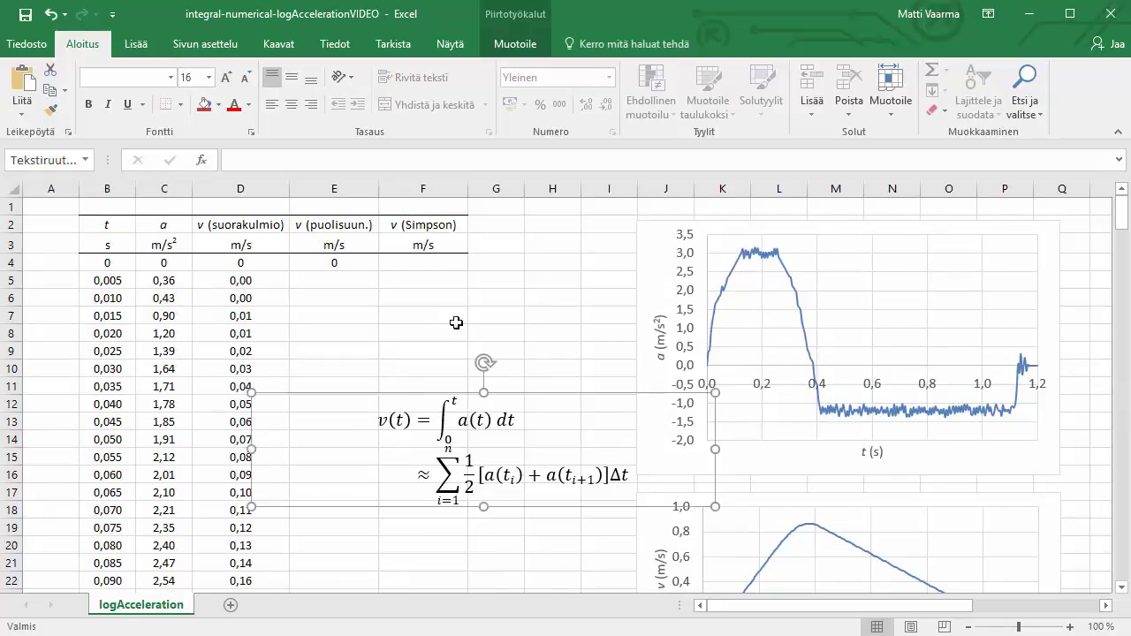
pyautogui.click(534, 268)
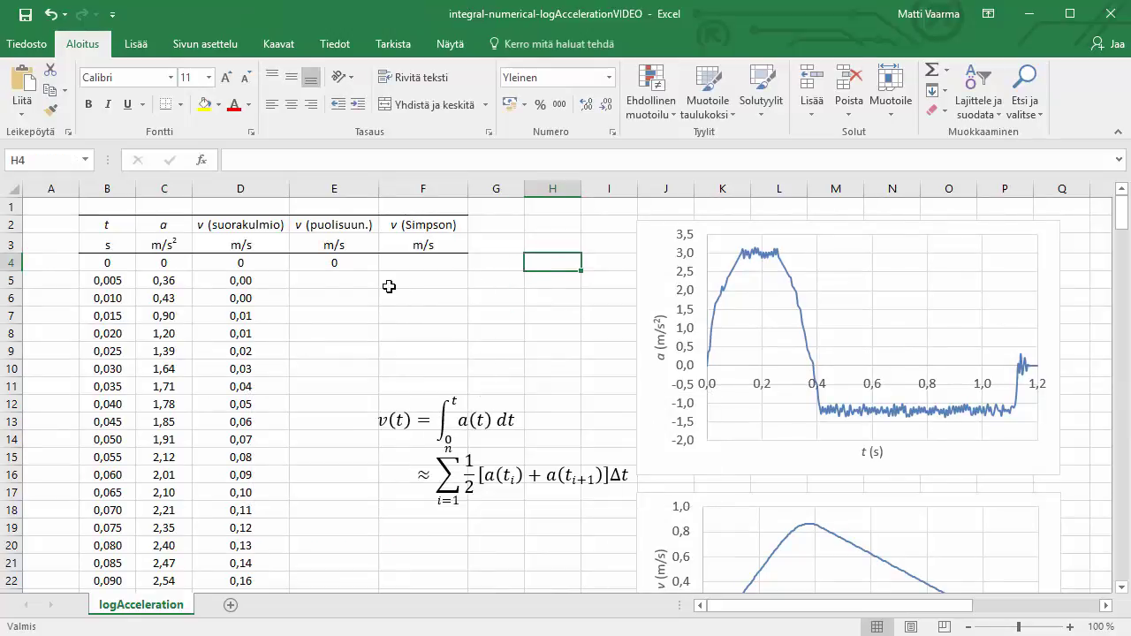
# - Enter the trapezoid-rule formula =1/2*(C4 + C5)*0,005 + E4 in cell E5
pyautogui.click(345, 281)
pyautogui.press('Return')
pyautogui.click(400, 281)
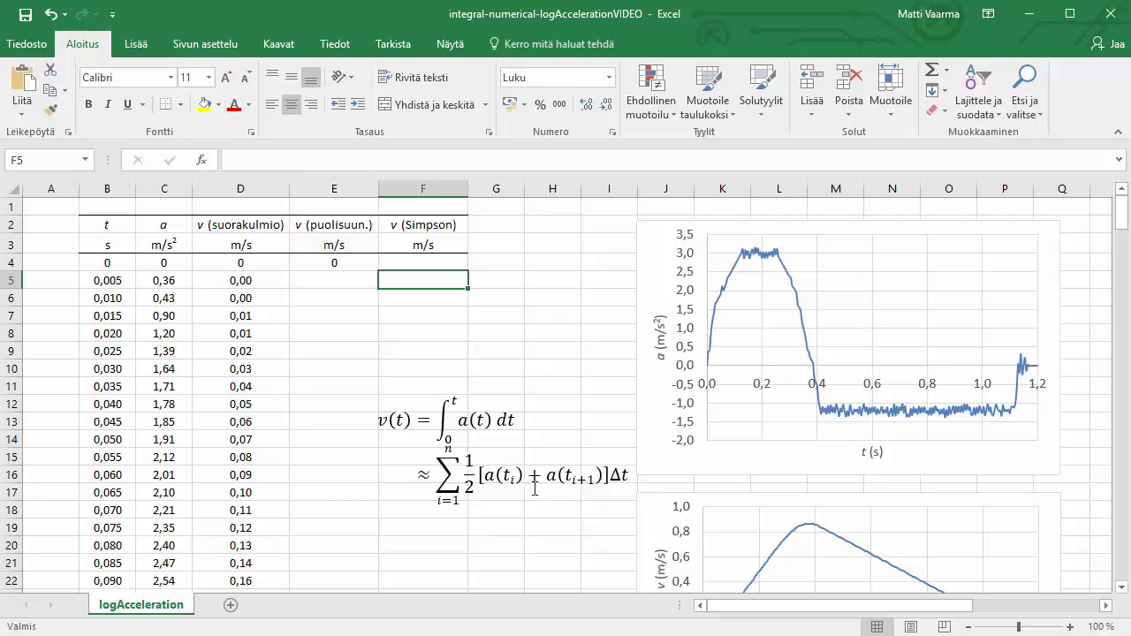
pyautogui.click(345, 278)
pyautogui.click(298, 152)
pyautogui.write('=')
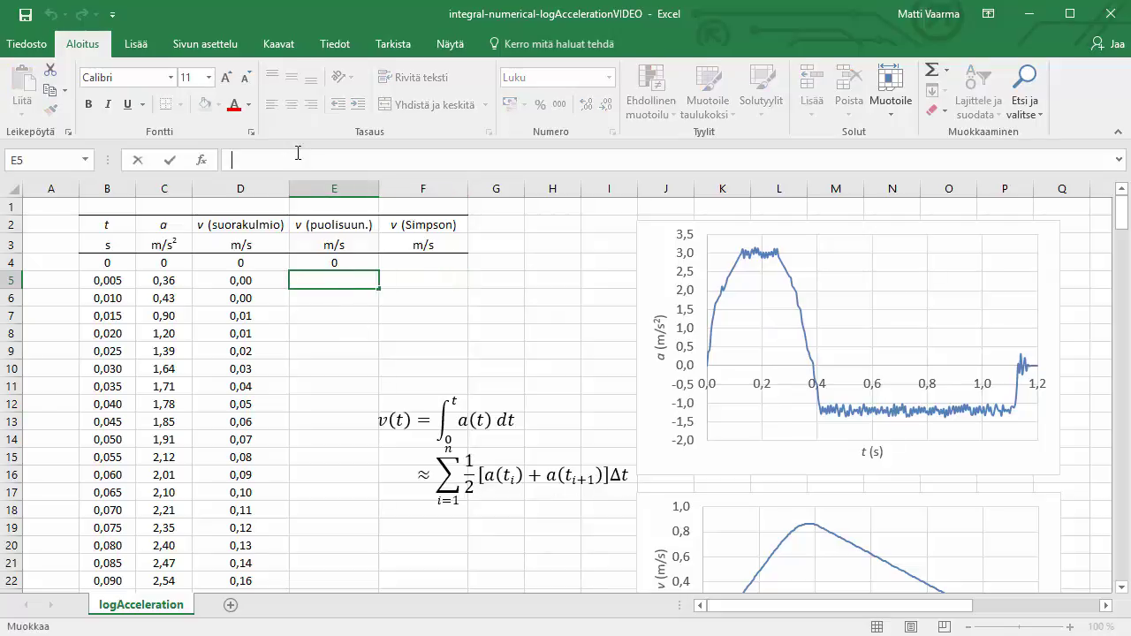
pyautogui.write('1/2*()')
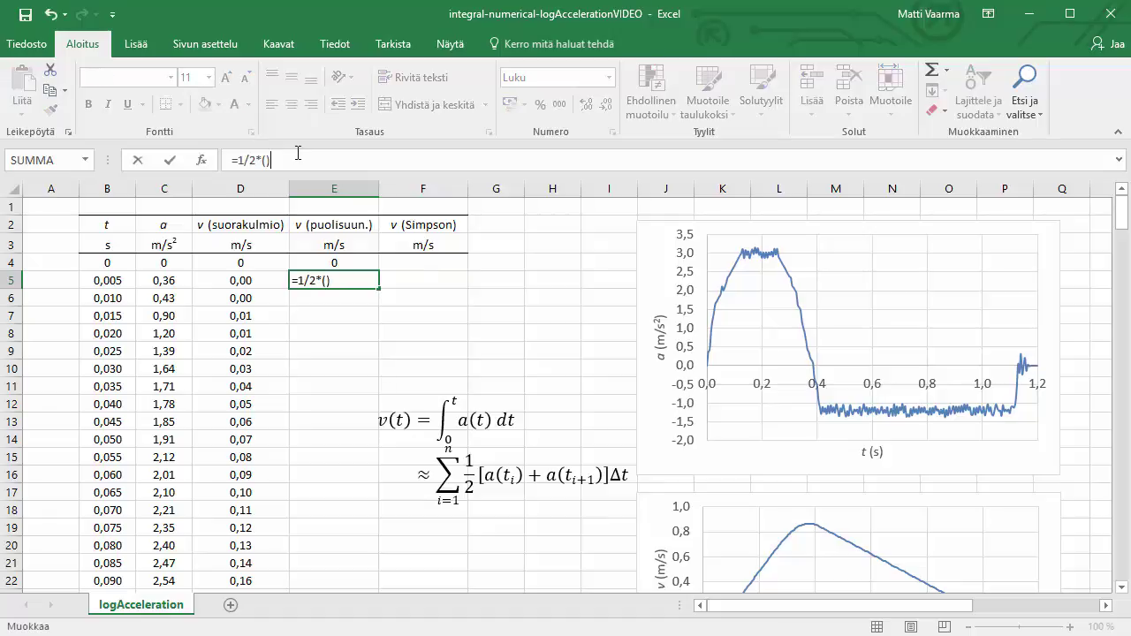
pyautogui.press('Left')
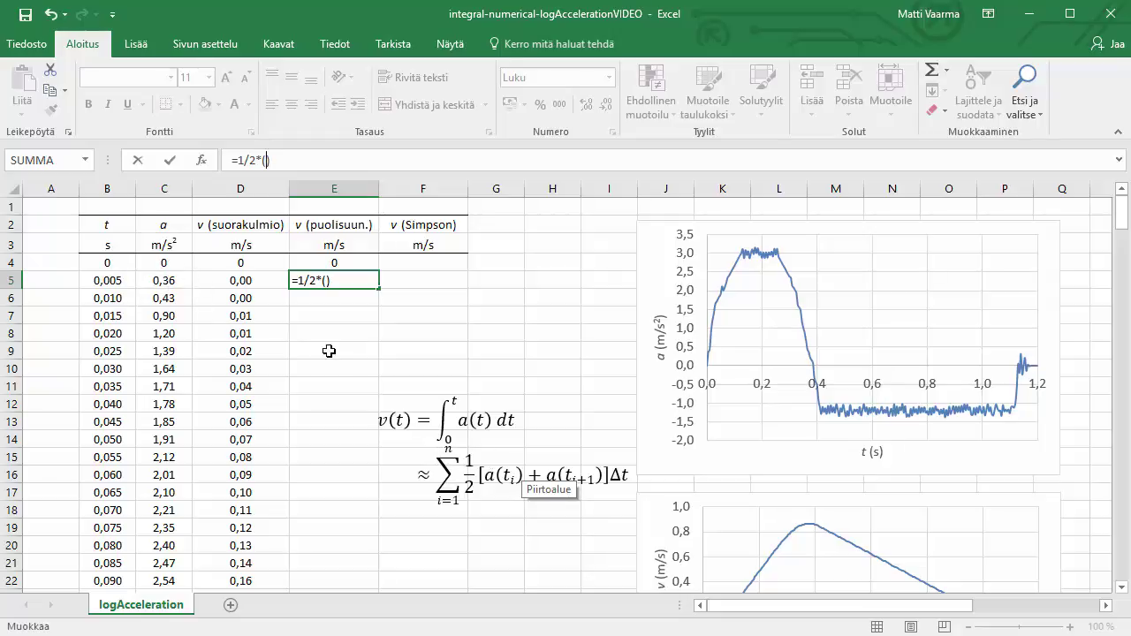
pyautogui.write('C4')
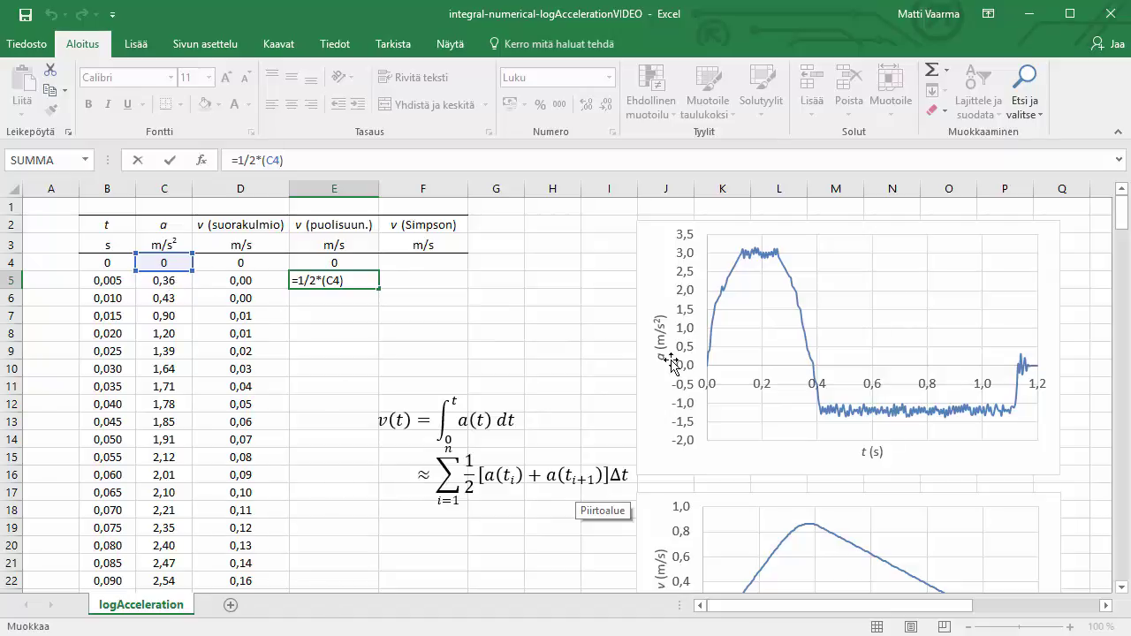
pyautogui.write('+ C5')
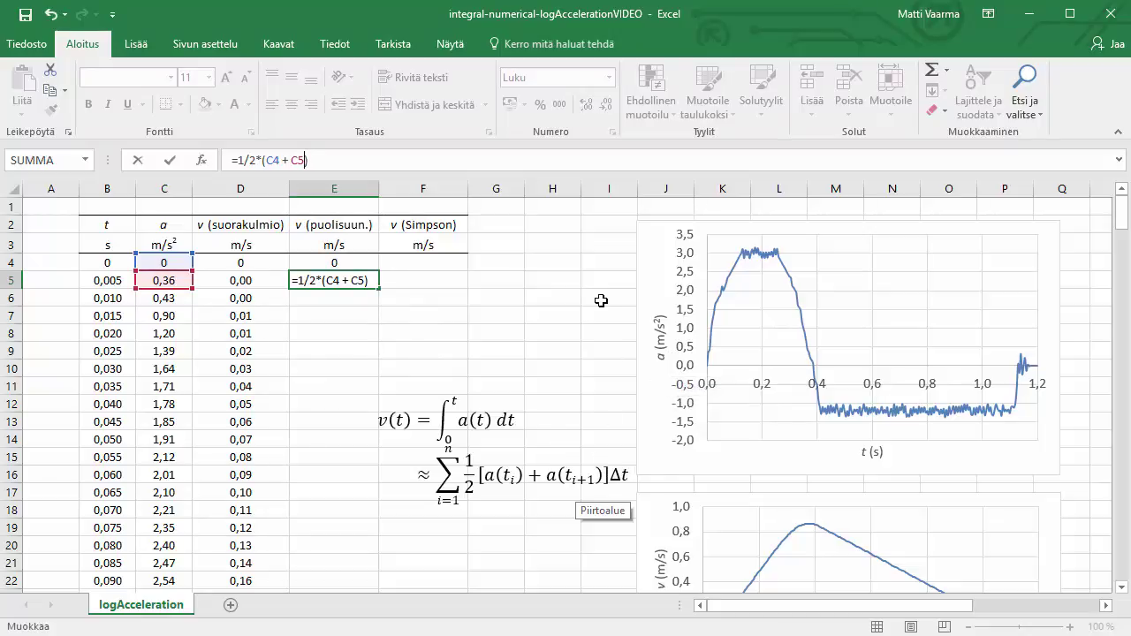
pyautogui.write('*0,005')
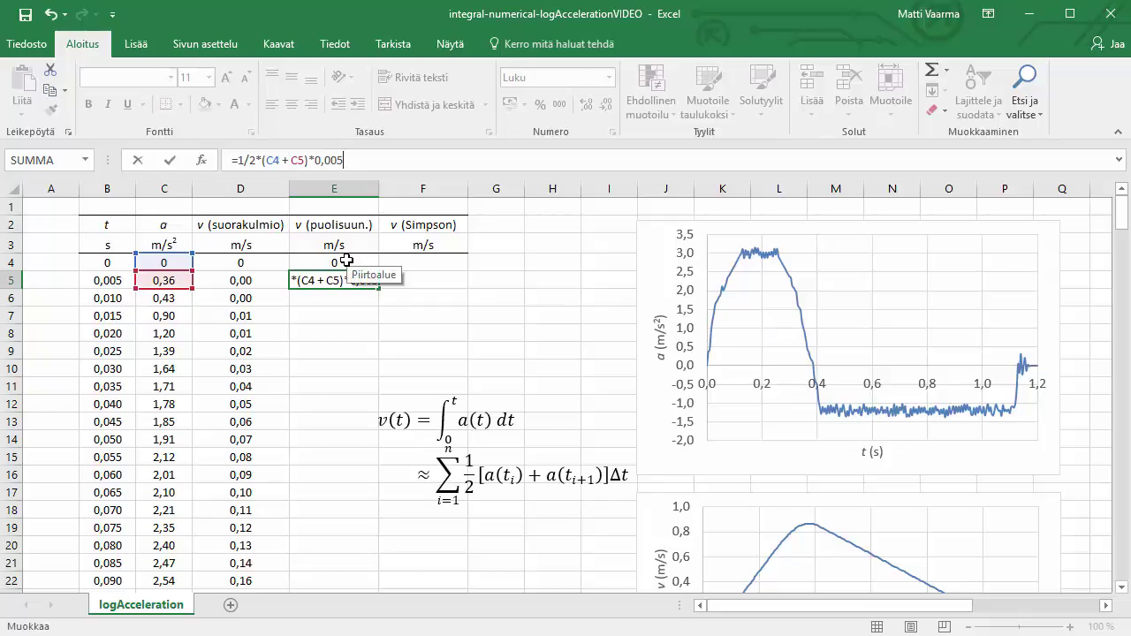
pyautogui.write('+E4')
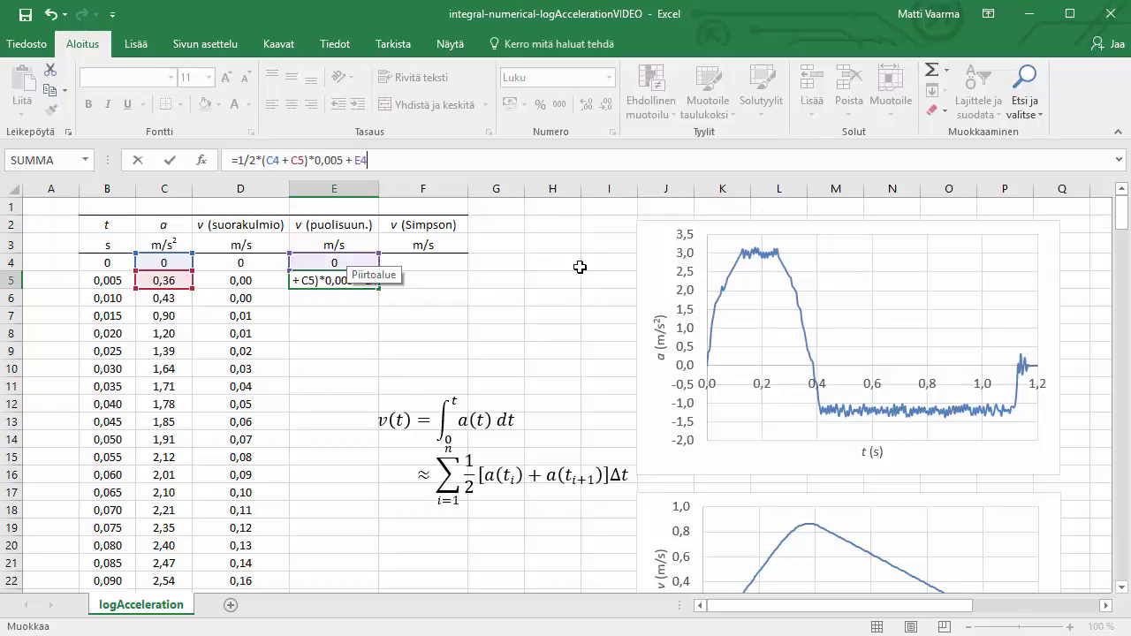
pyautogui.press('Return')
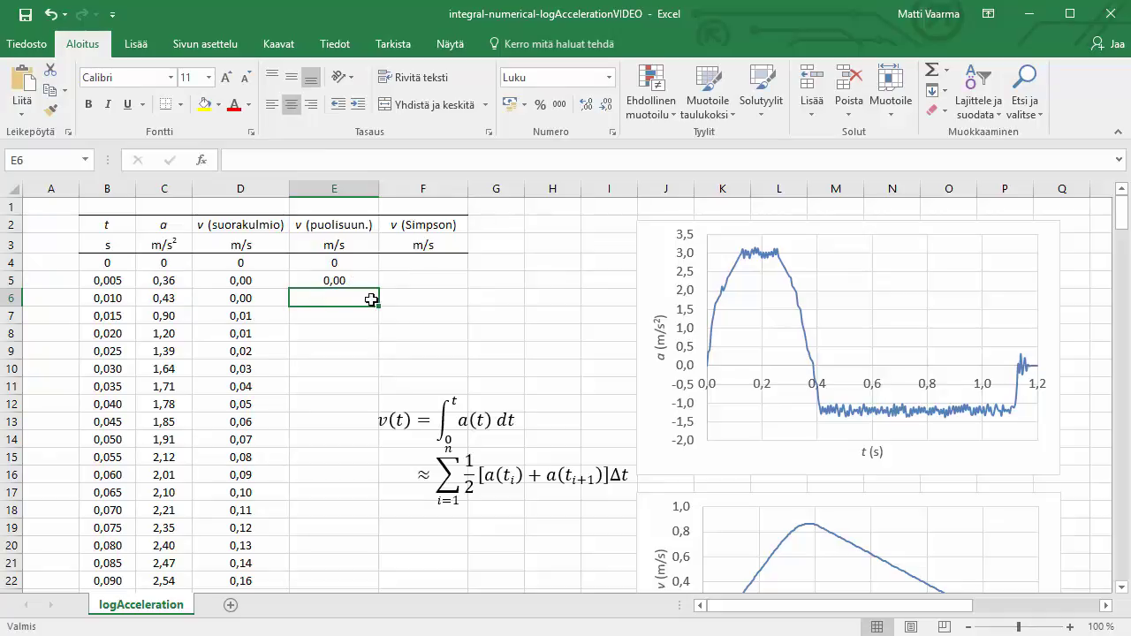
# - Fill the E5 formula down to row 244 and compare the velocity curves in the chart
pyautogui.click(348, 282)
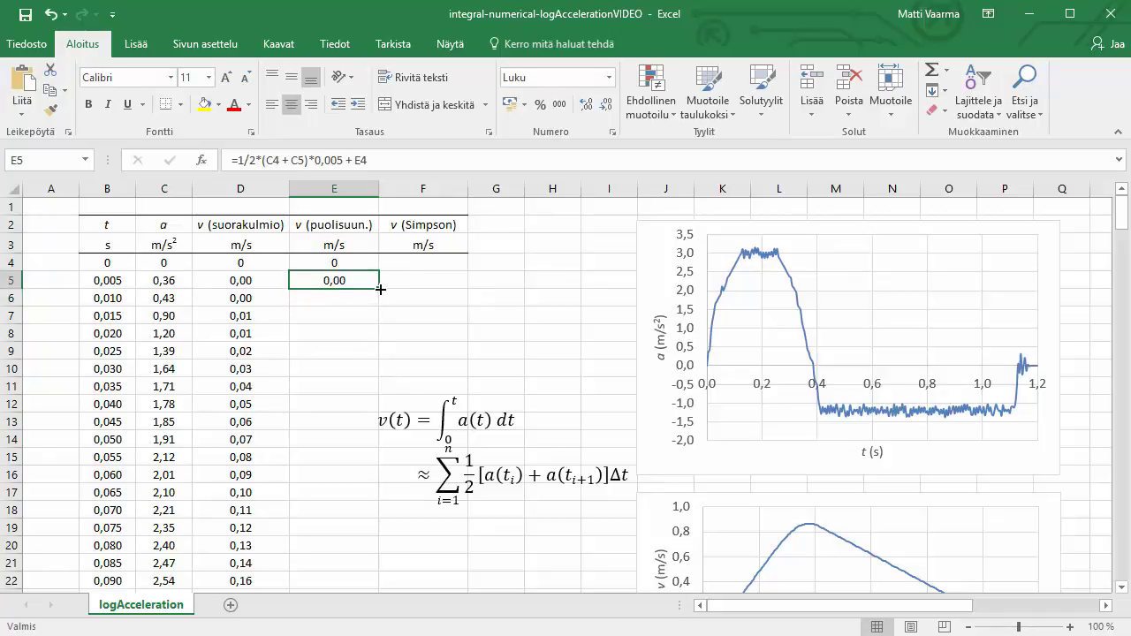
pyautogui.moveTo(380, 289); pyautogui.dragTo(344, 548)
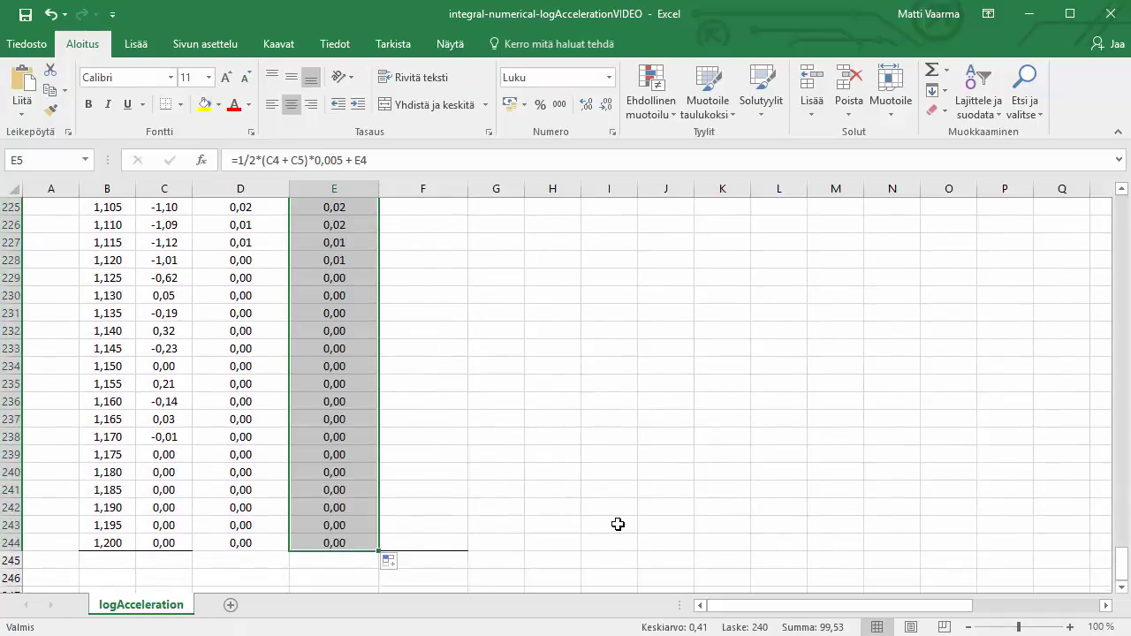
pyautogui.click(618, 525)
pyautogui.moveTo(1121, 562); pyautogui.dragTo(1112, 209)
pyautogui.click(517, 339)
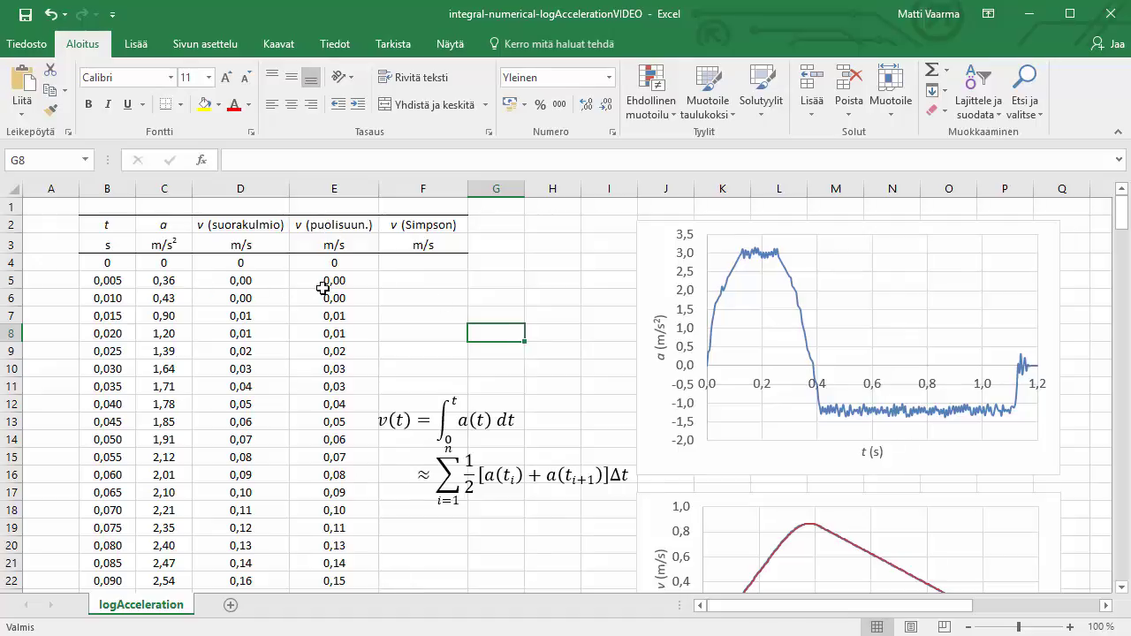
pyautogui.scroll(-2, 325, 290)
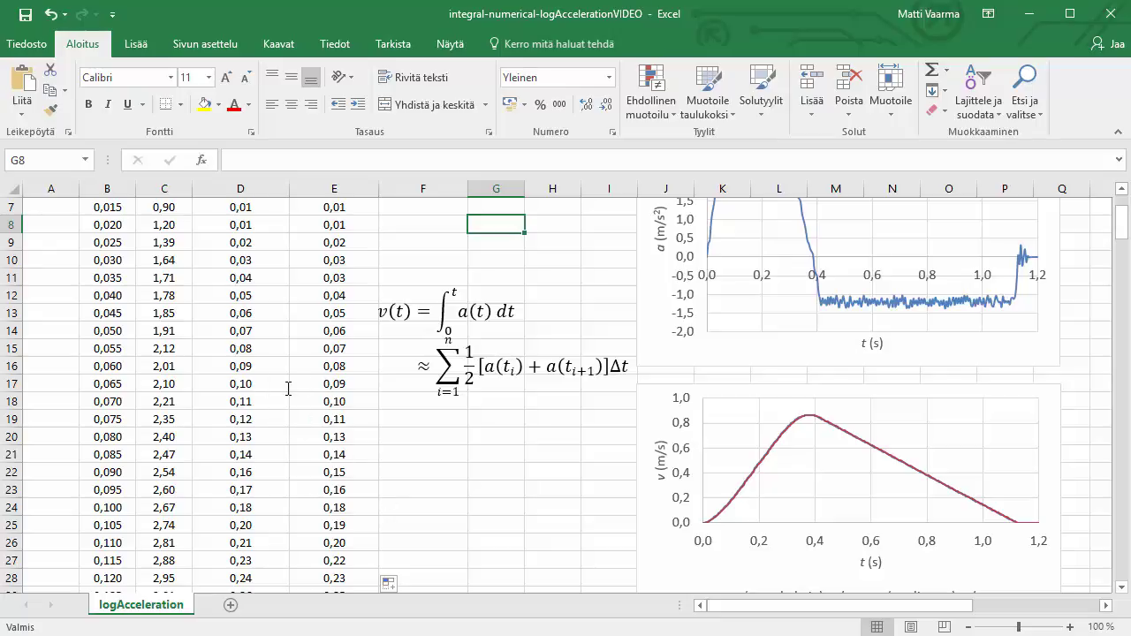
pyautogui.scroll(2, 482, 444)
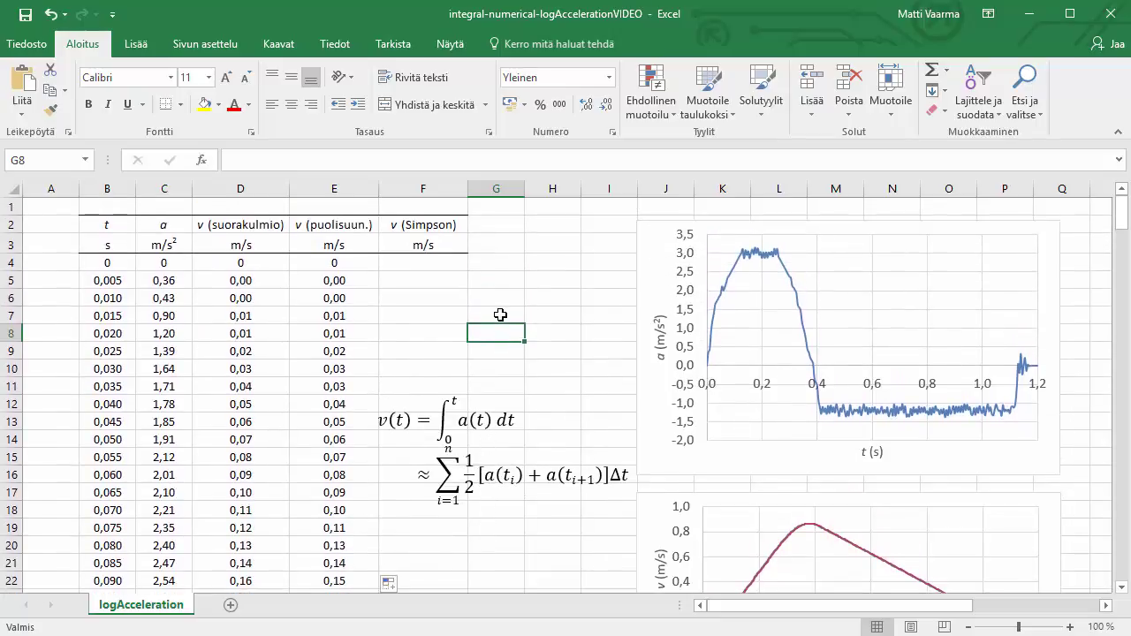
# - Set the starting velocity of the v (Simpson) column, cell F4, to 0
pyautogui.click(440, 267)
pyautogui.write('0')
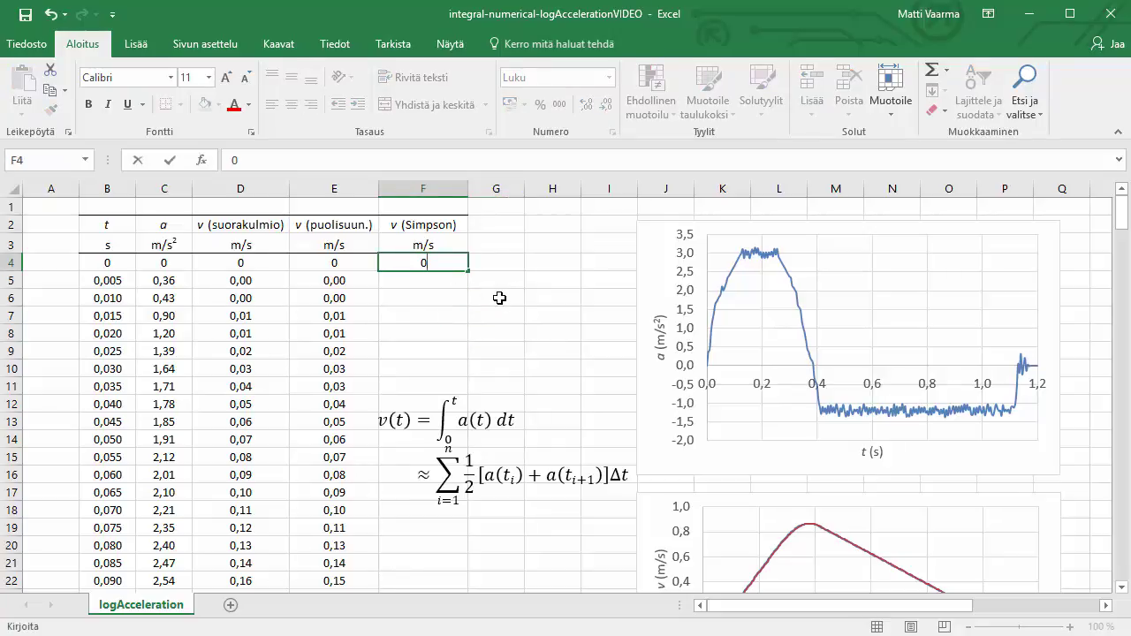
pyautogui.click(499, 298)
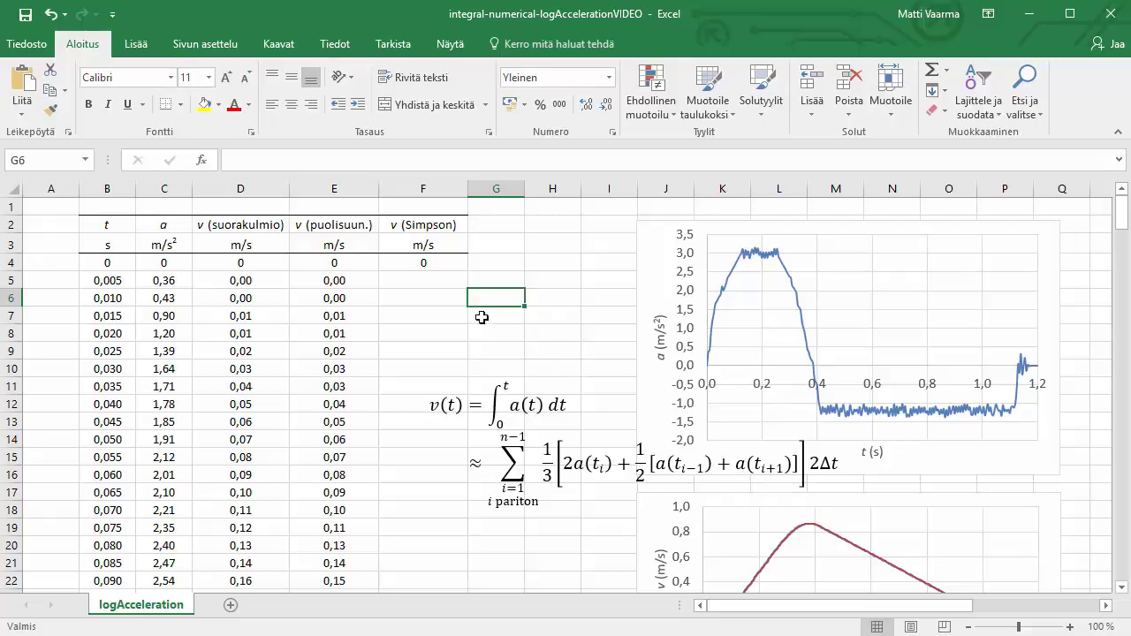
# - Enter the Simpson's-rule formula =1/3*(2*C5 + 1/2*(C4 + C6))*2*0,005 + F4 in cell F6
pyautogui.click(440, 299)
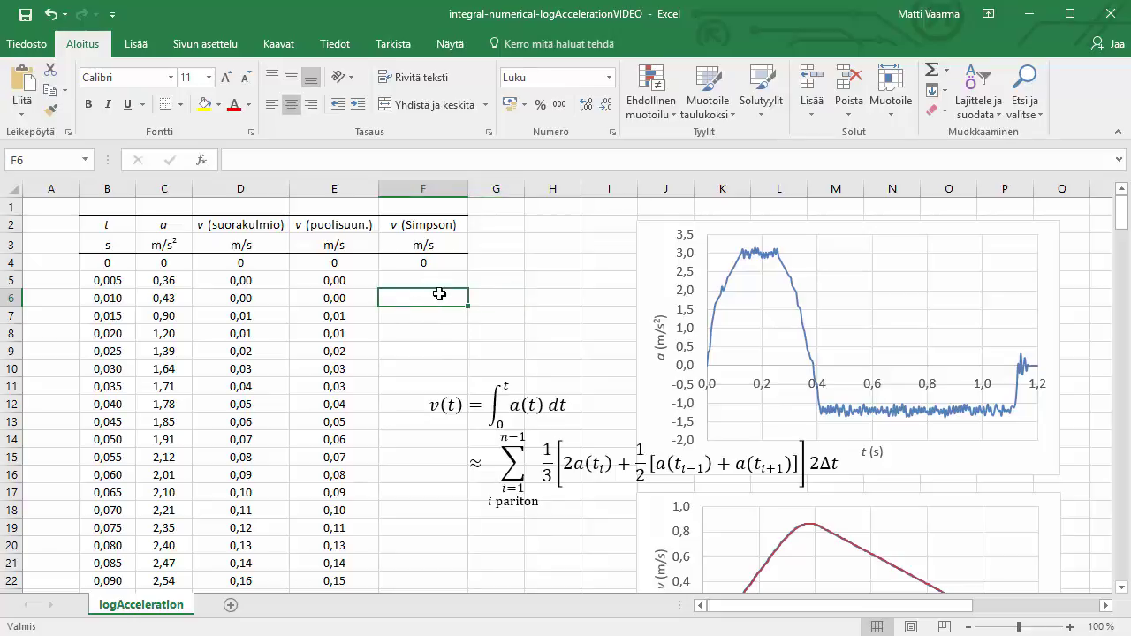
pyautogui.click(377, 160)
pyautogui.write('=')
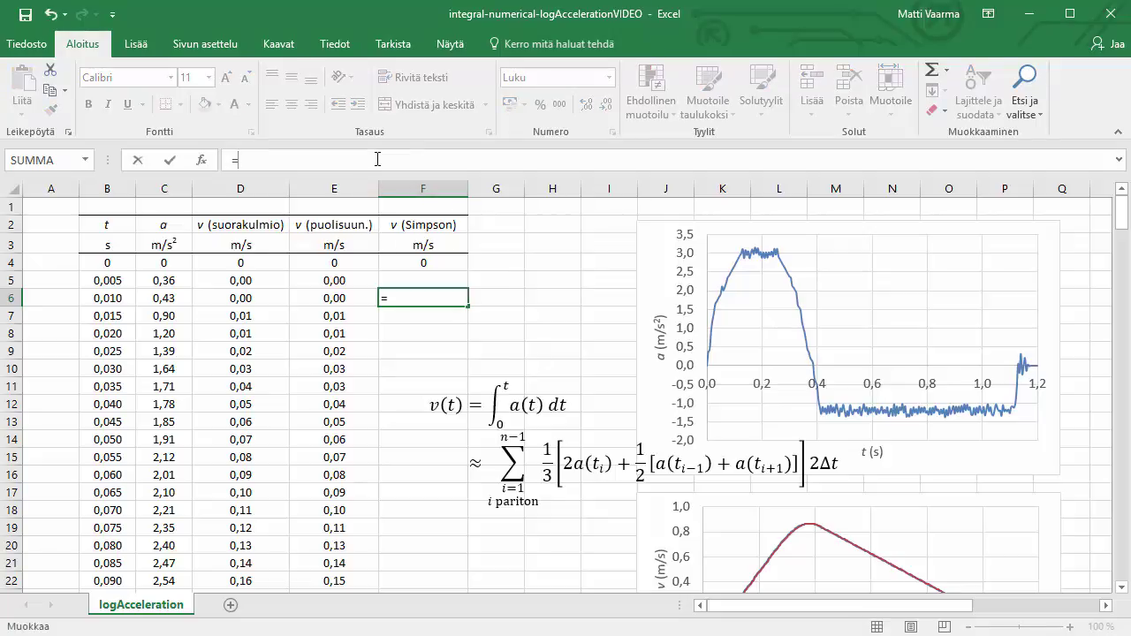
pyautogui.write('1/3*()')
pyautogui.click(268, 161)
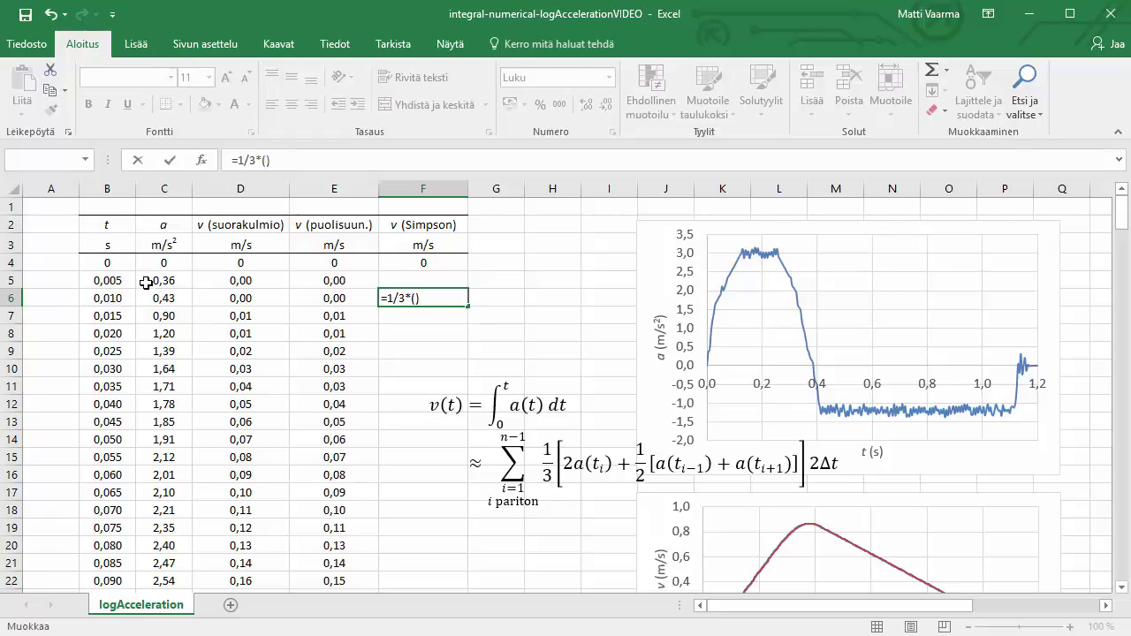
pyautogui.write('2*C5')
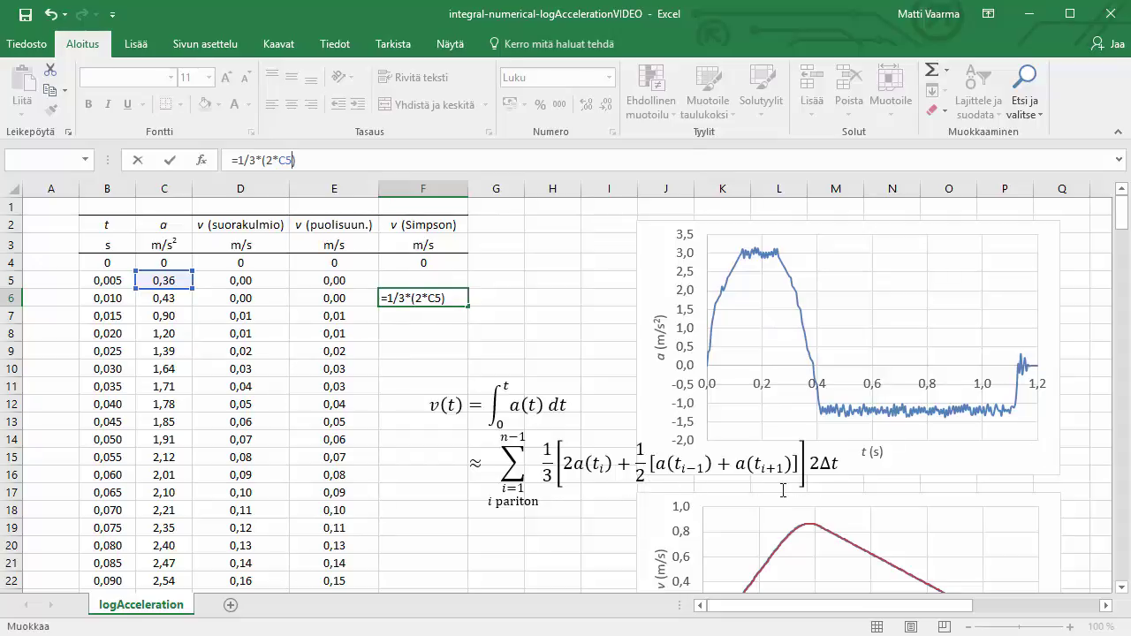
pyautogui.write('+1/2*(')
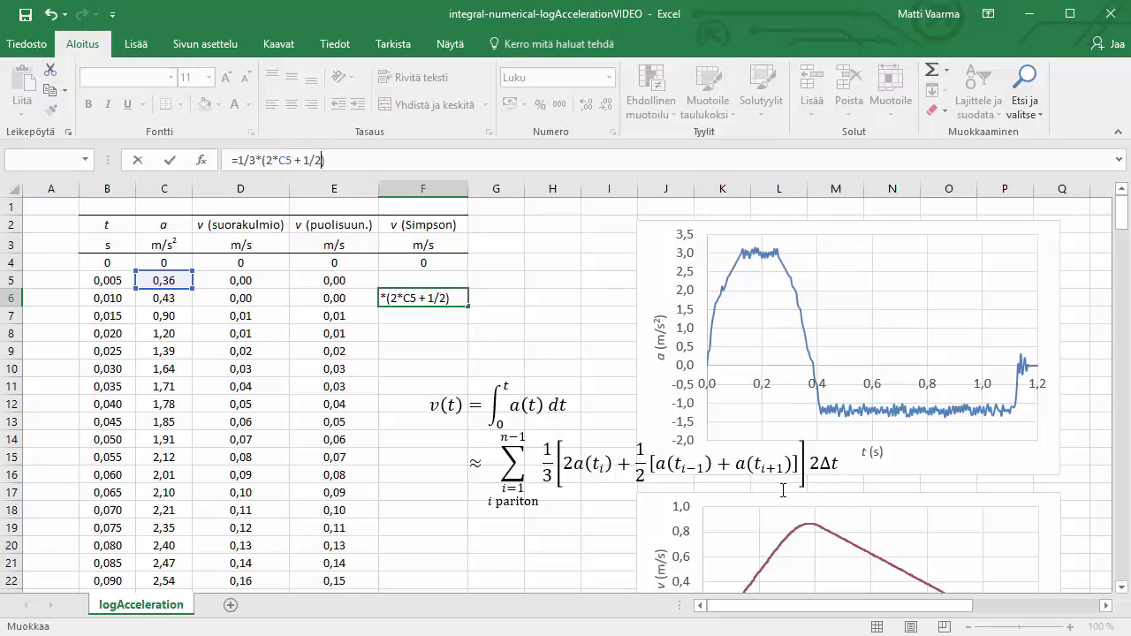
pyautogui.write('))')
pyautogui.press('Left')
pyautogui.write('C4+')
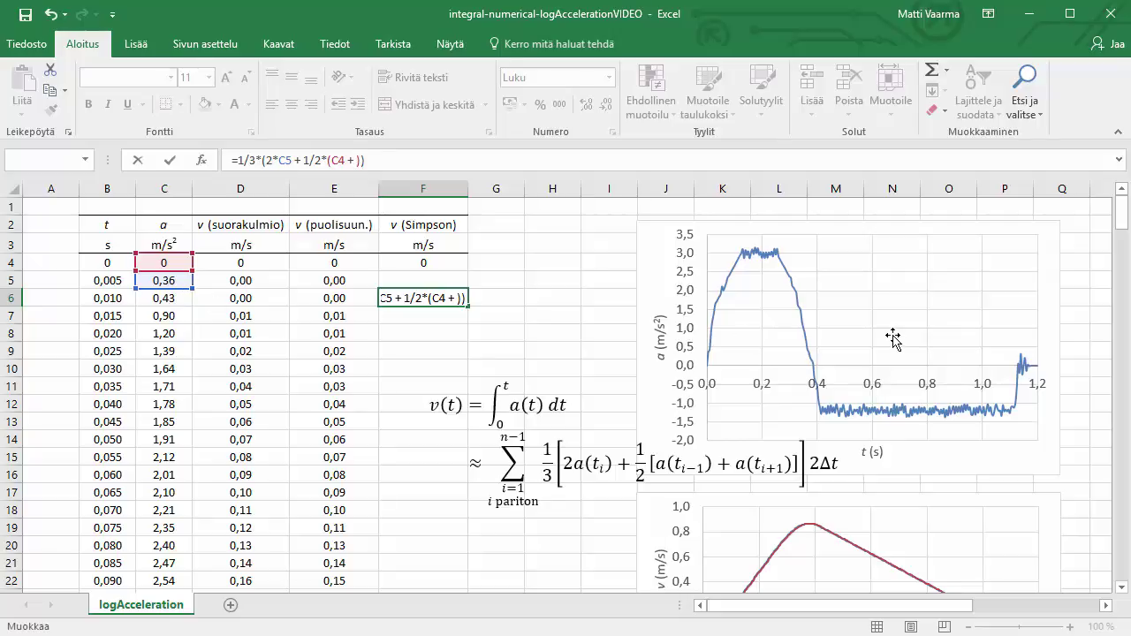
pyautogui.write('C6')
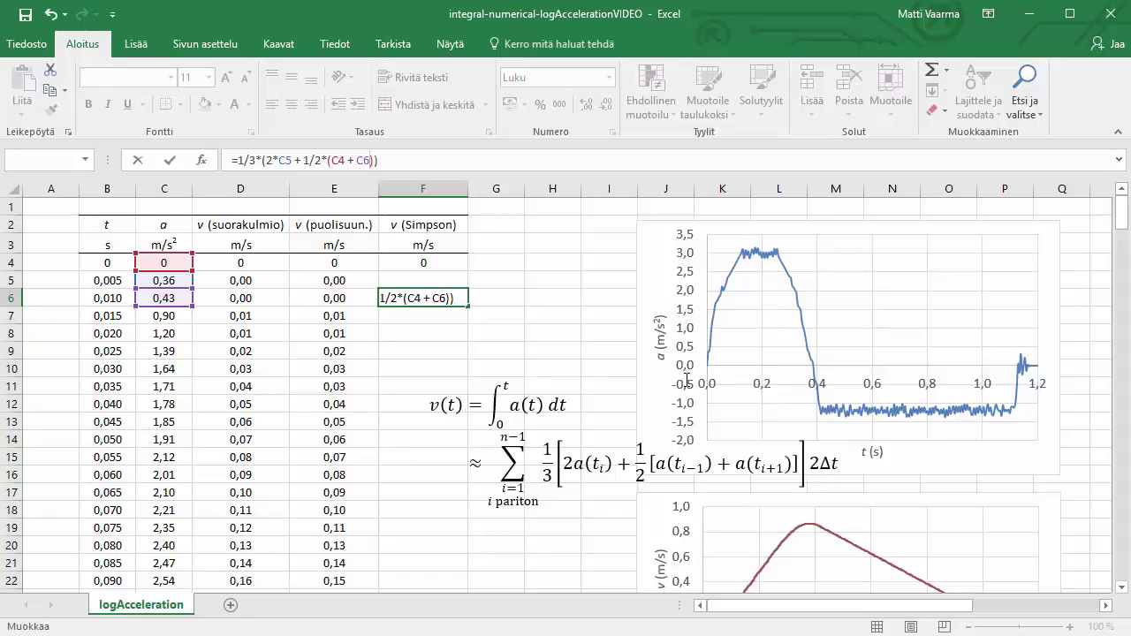
pyautogui.write('))*2*0,005')
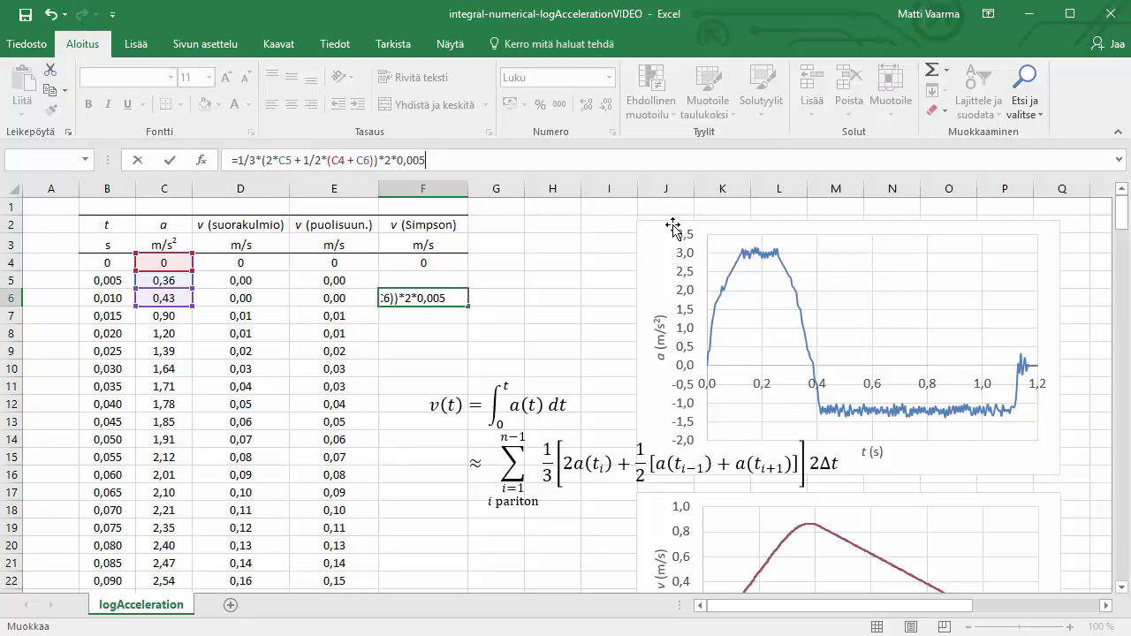
pyautogui.write('+F4')
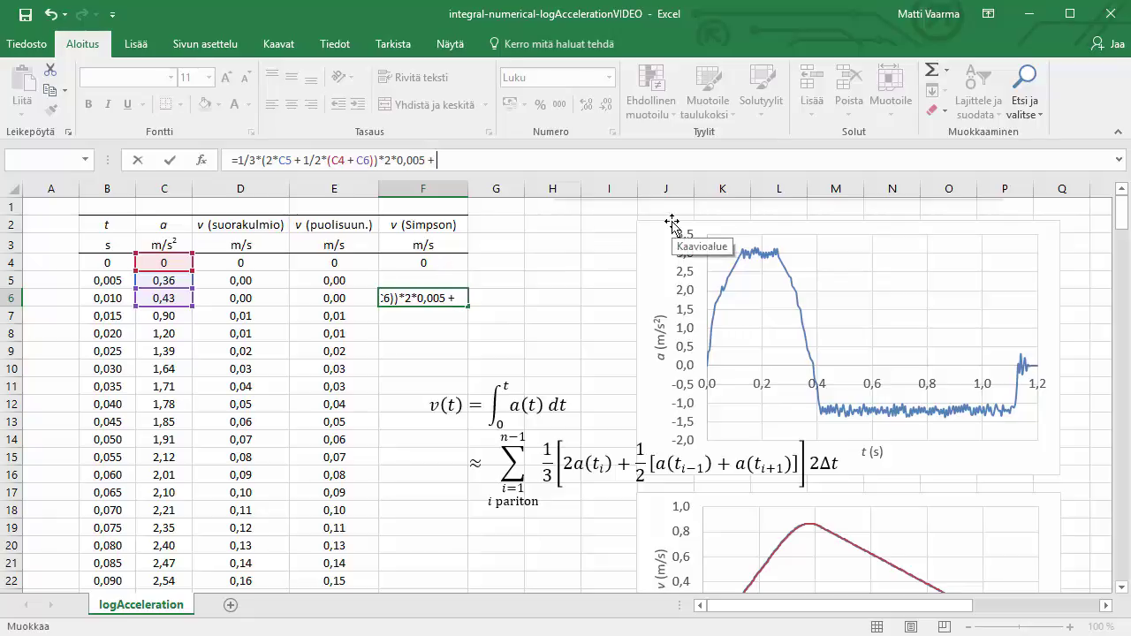
pyautogui.press('Return')
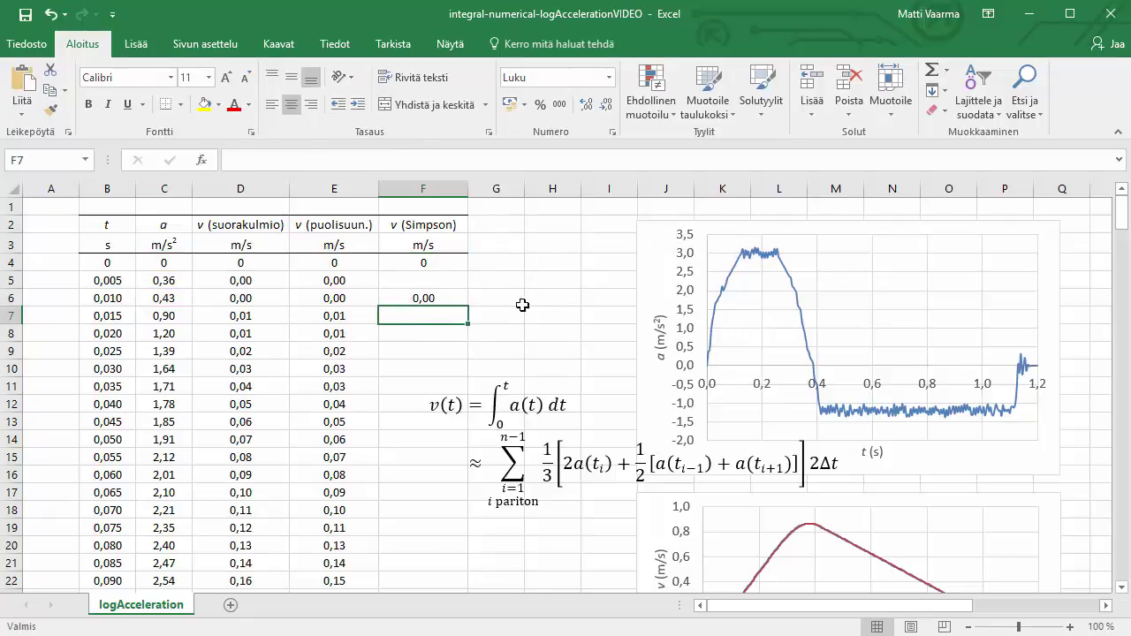
# - Fill the two-cell pattern F5:F6 down the v (Simpson) column to the end of the data, keeping every other row empty
pyautogui.click(456, 291)
pyautogui.click(452, 285)
pyautogui.moveTo(452, 286); pyautogui.dragTo(453, 300)
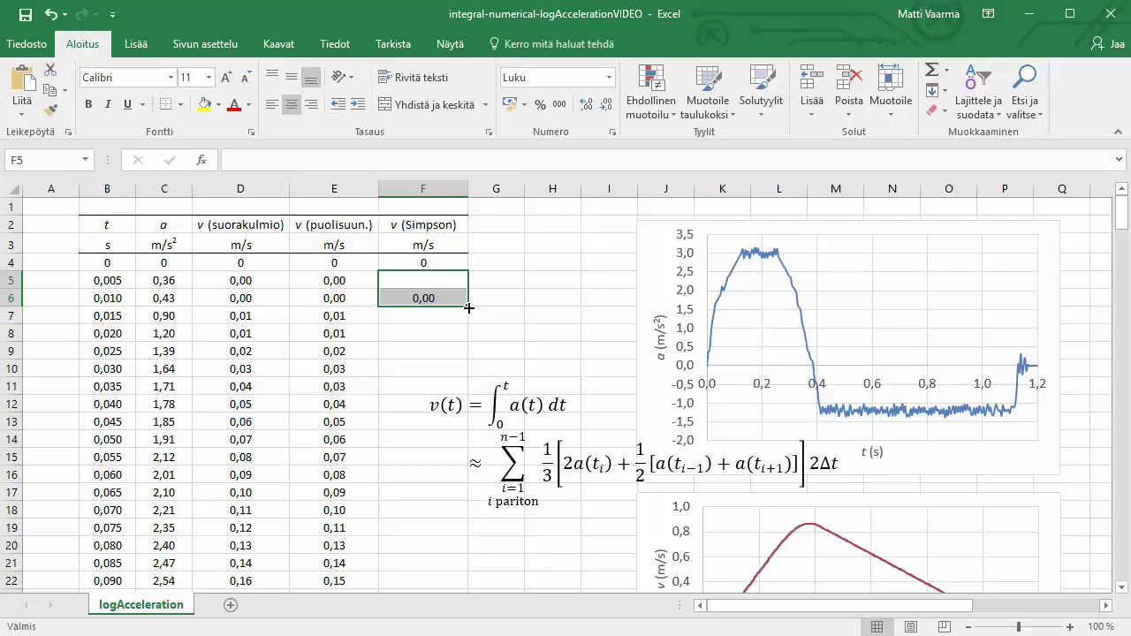
pyautogui.moveTo(467, 306); pyautogui.dragTo(426, 568)
pyautogui.click(723, 507)
pyautogui.moveTo(1122, 566); pyautogui.dragTo(1107, 199)
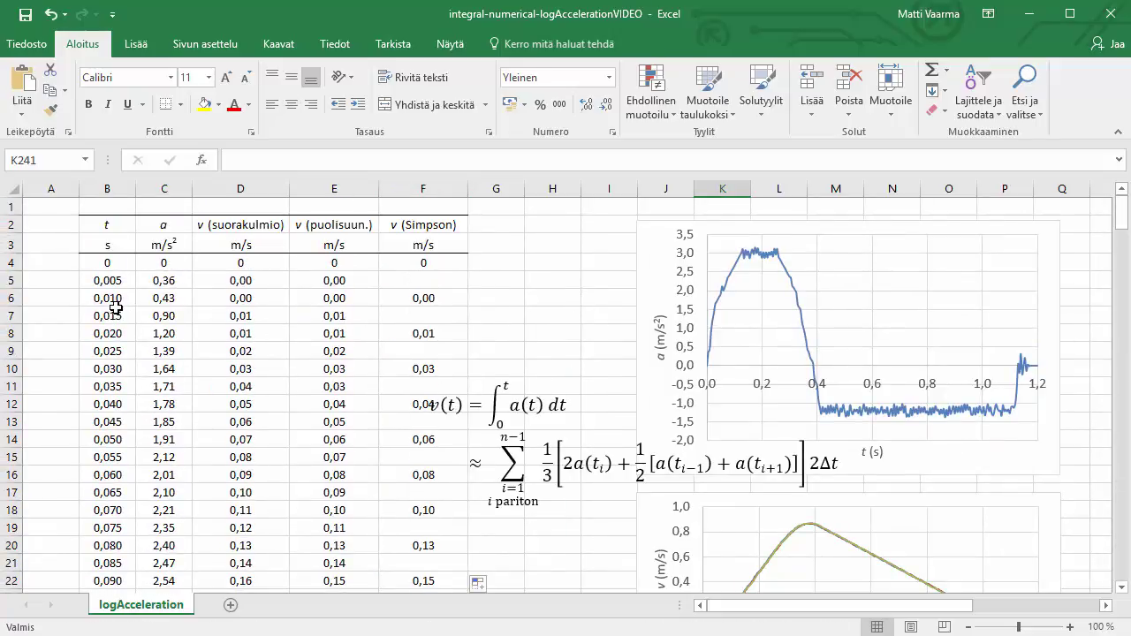
# - Check the formulas in F6 and B6 and compare the Simpson velocity curve with the others in the chart
pyautogui.click(433, 299)
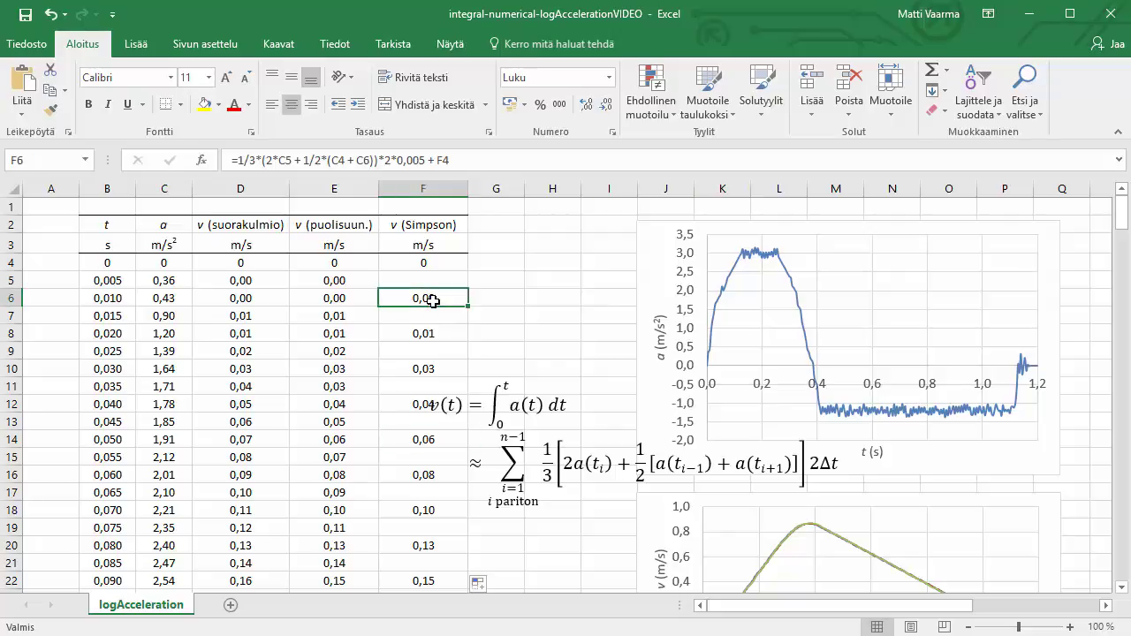
pyautogui.click(124, 298)
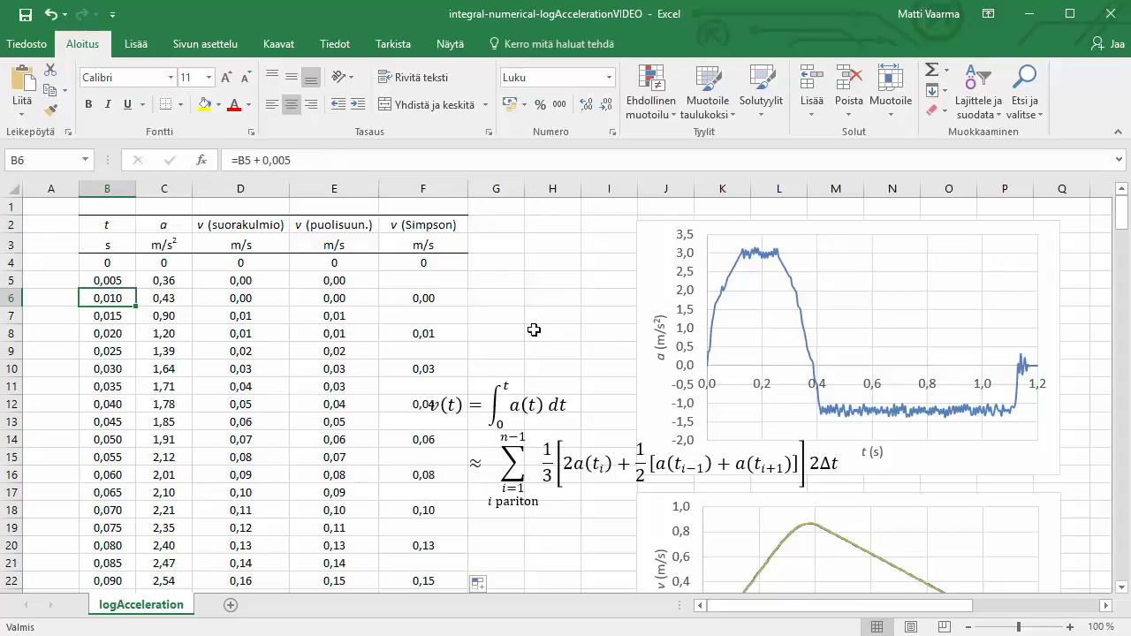
pyautogui.scroll(-2, 536, 330)
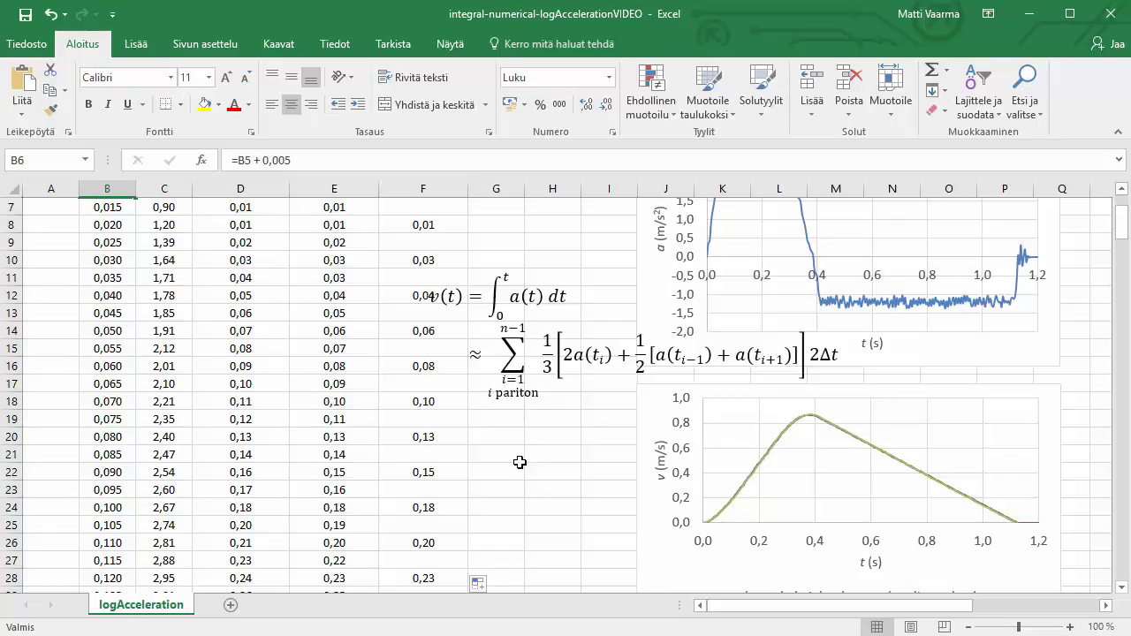
pyautogui.scroll(2, 519, 462)
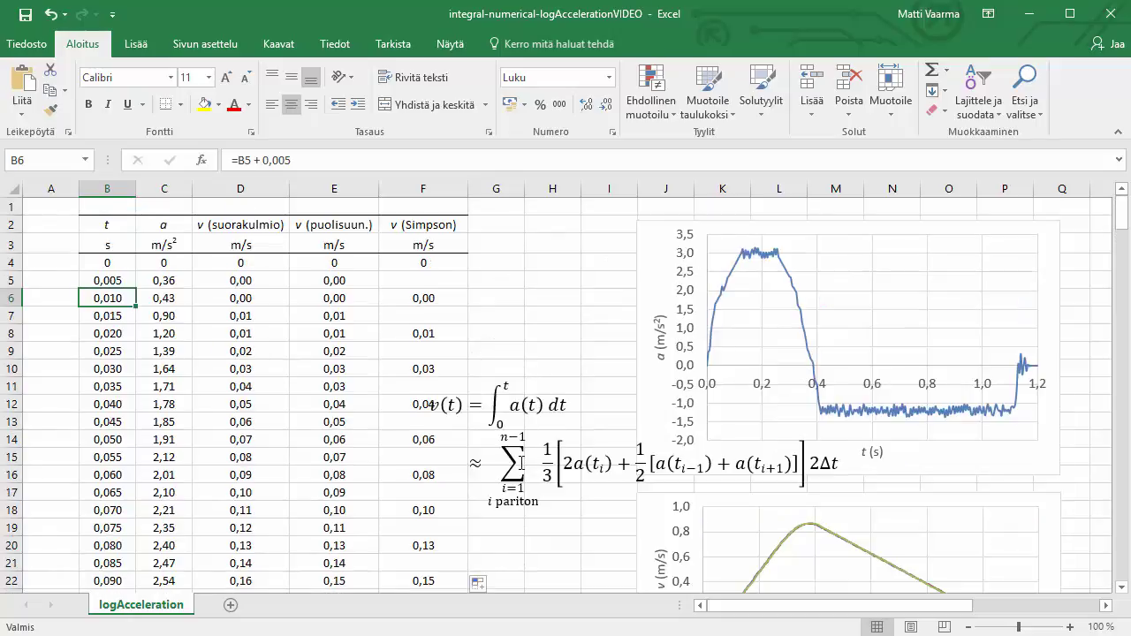